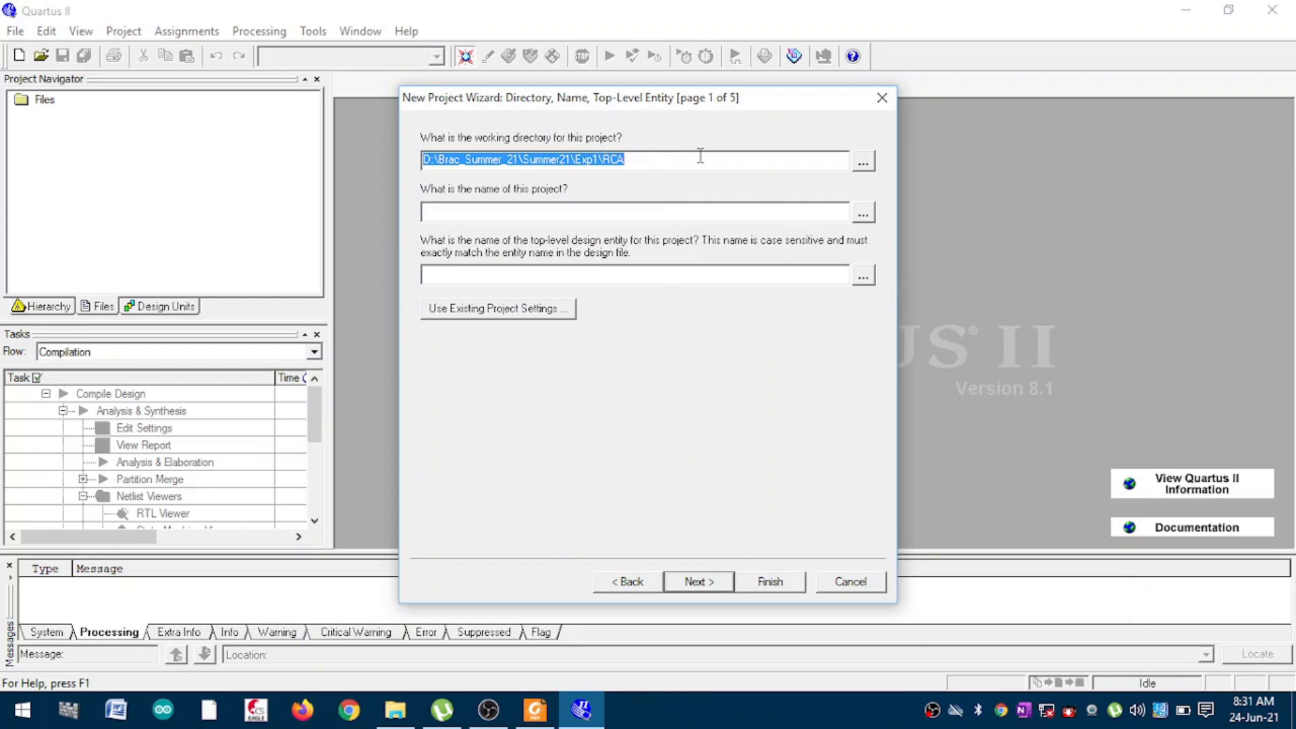
# Step: Set the new project's working directory to D:\Brac_Summer_21\Summer21\Lab1
pyautogui.click(863, 162)
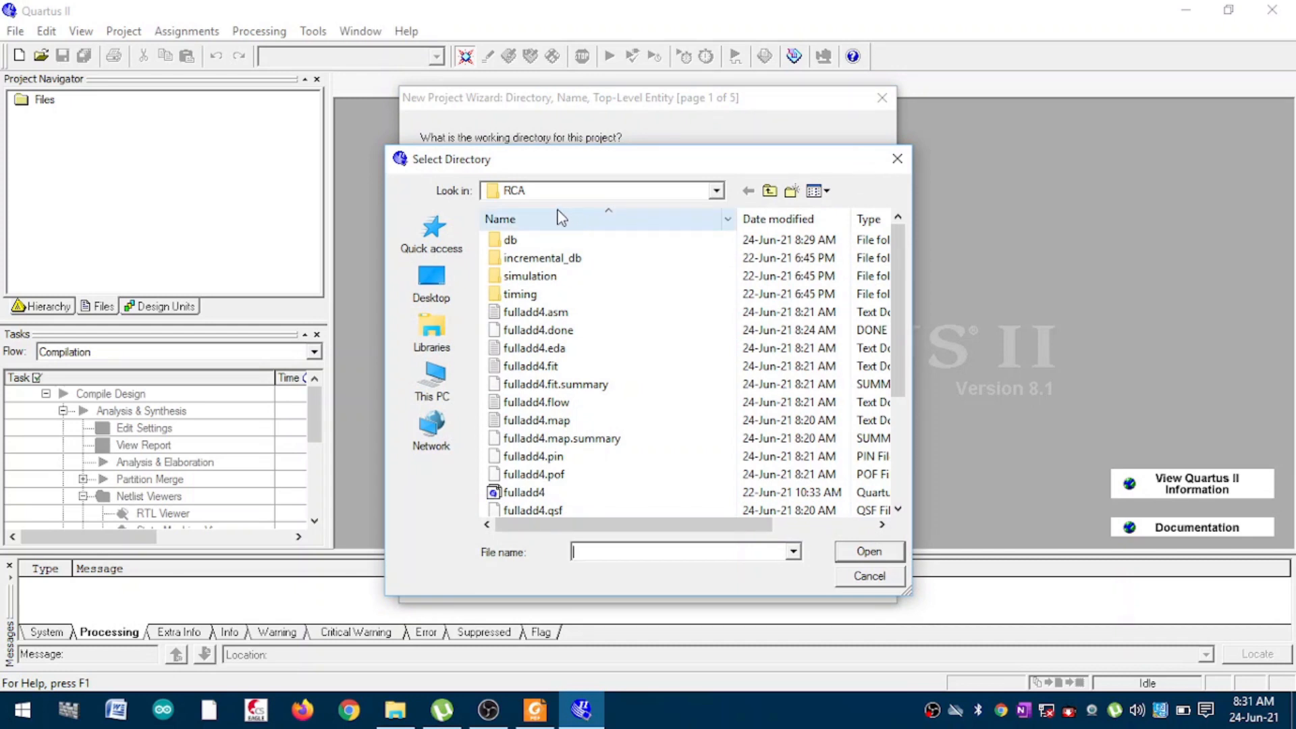
pyautogui.click(770, 191)
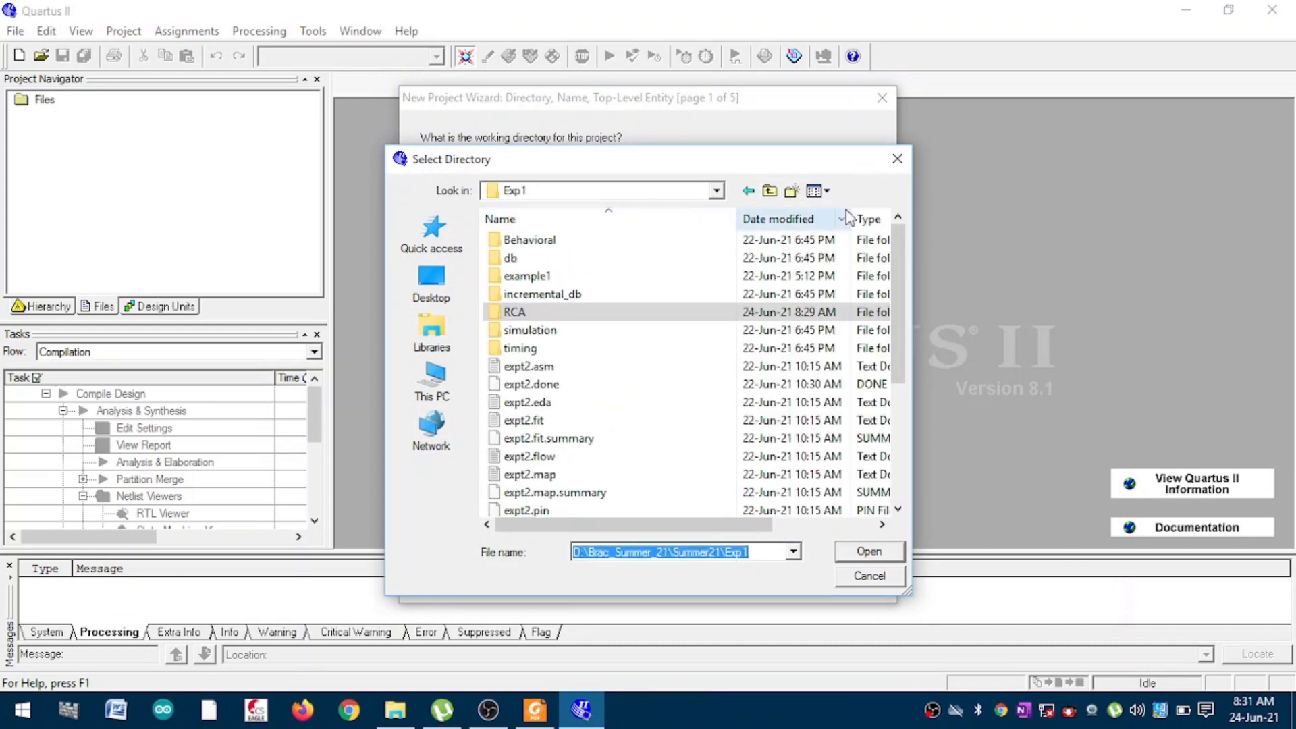
pyautogui.click(769, 191)
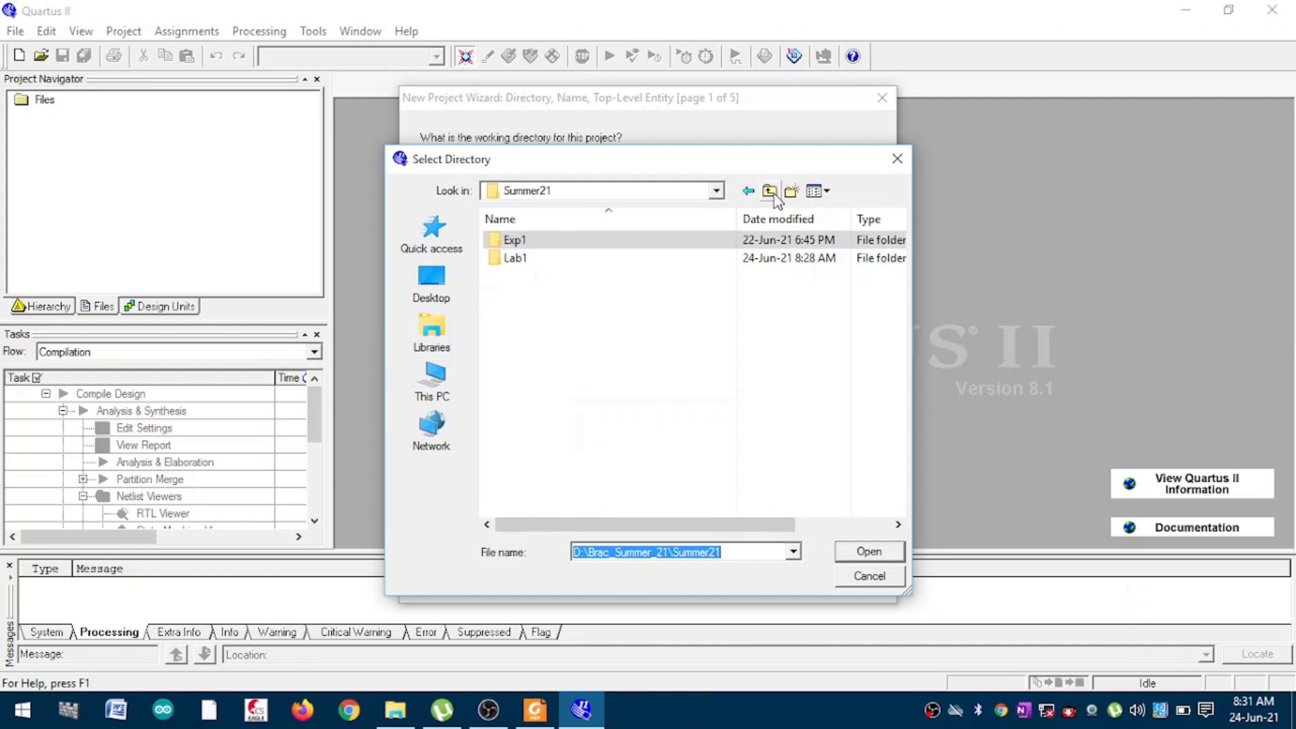
pyautogui.doubleClick(514, 258)
pyautogui.click(868, 552)
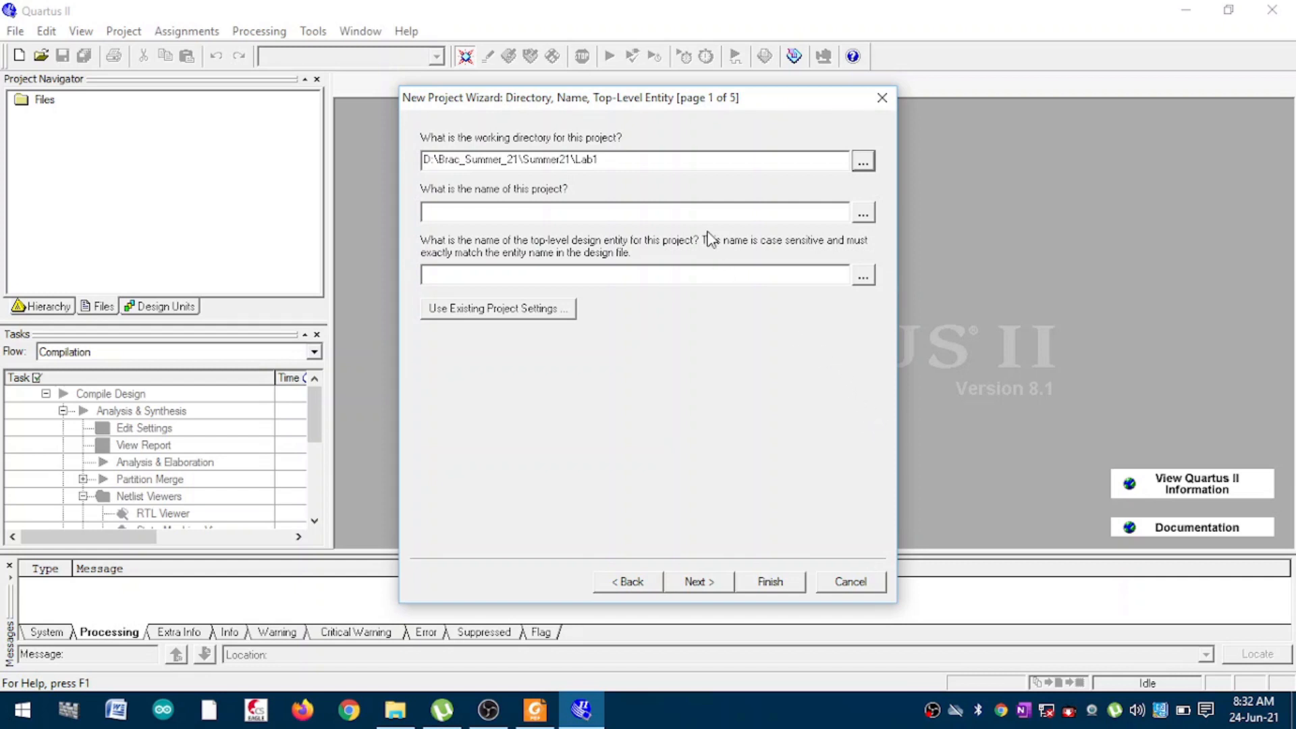
# Step: Name both the project and its top-level design entity expt1 and continue to the next wizard page
pyautogui.click(708, 211)
pyautogui.write('expt1')
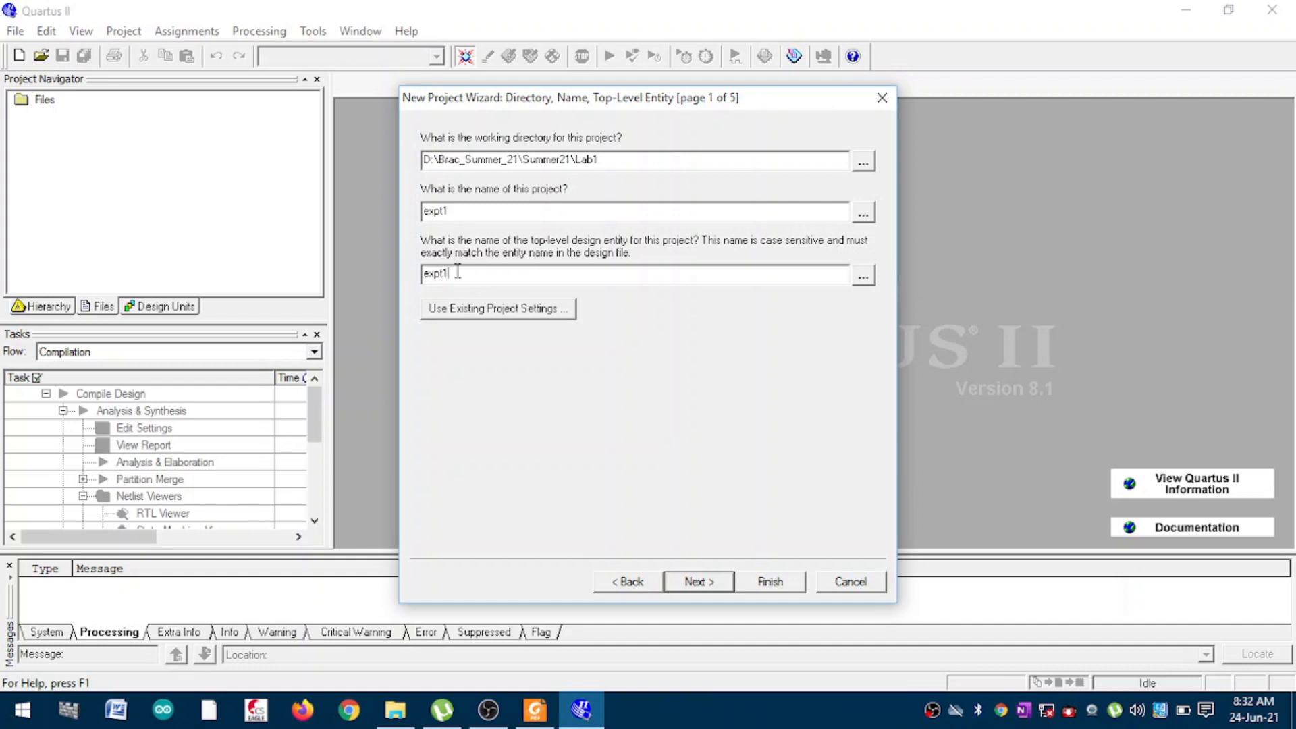
pyautogui.moveTo(459, 274); pyautogui.dragTo(422, 279)
pyautogui.click(454, 209)
pyautogui.moveTo(454, 210); pyautogui.dragTo(424, 212)
pyautogui.rightClick(582, 709)
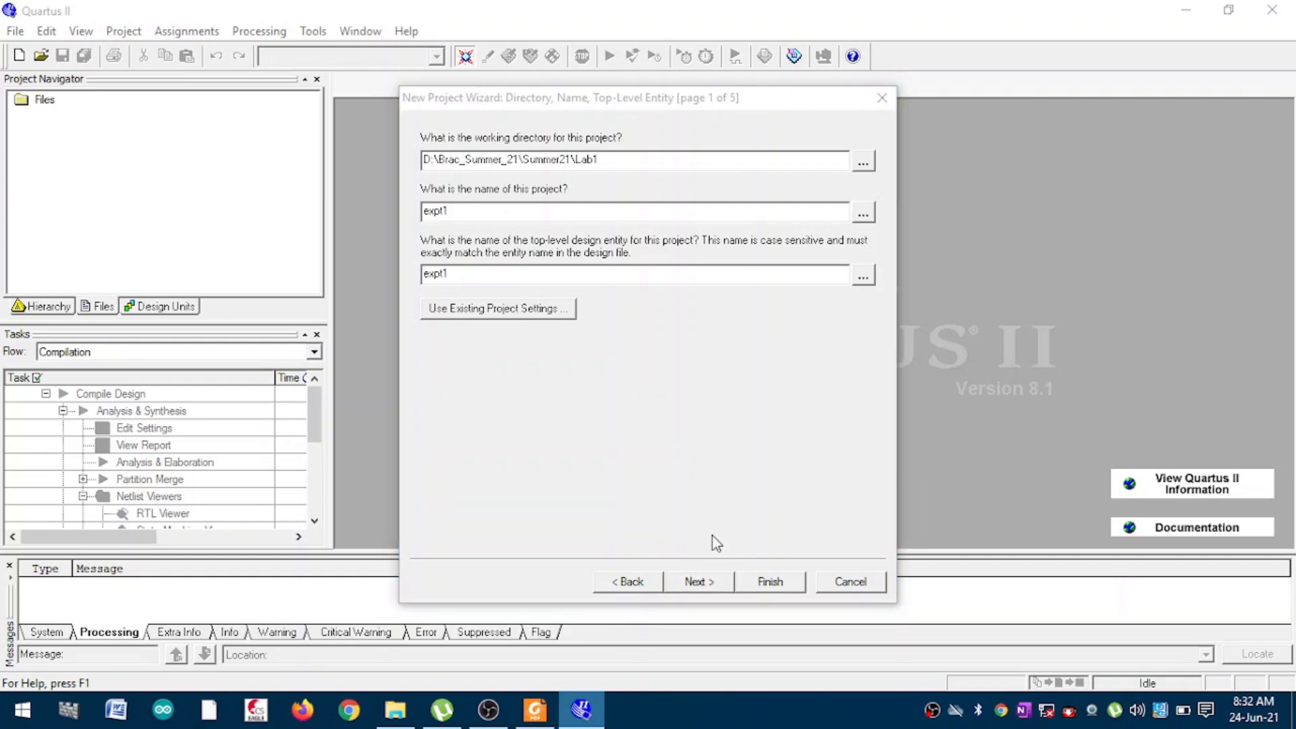
pyautogui.click(717, 576)
pyautogui.click(719, 581)
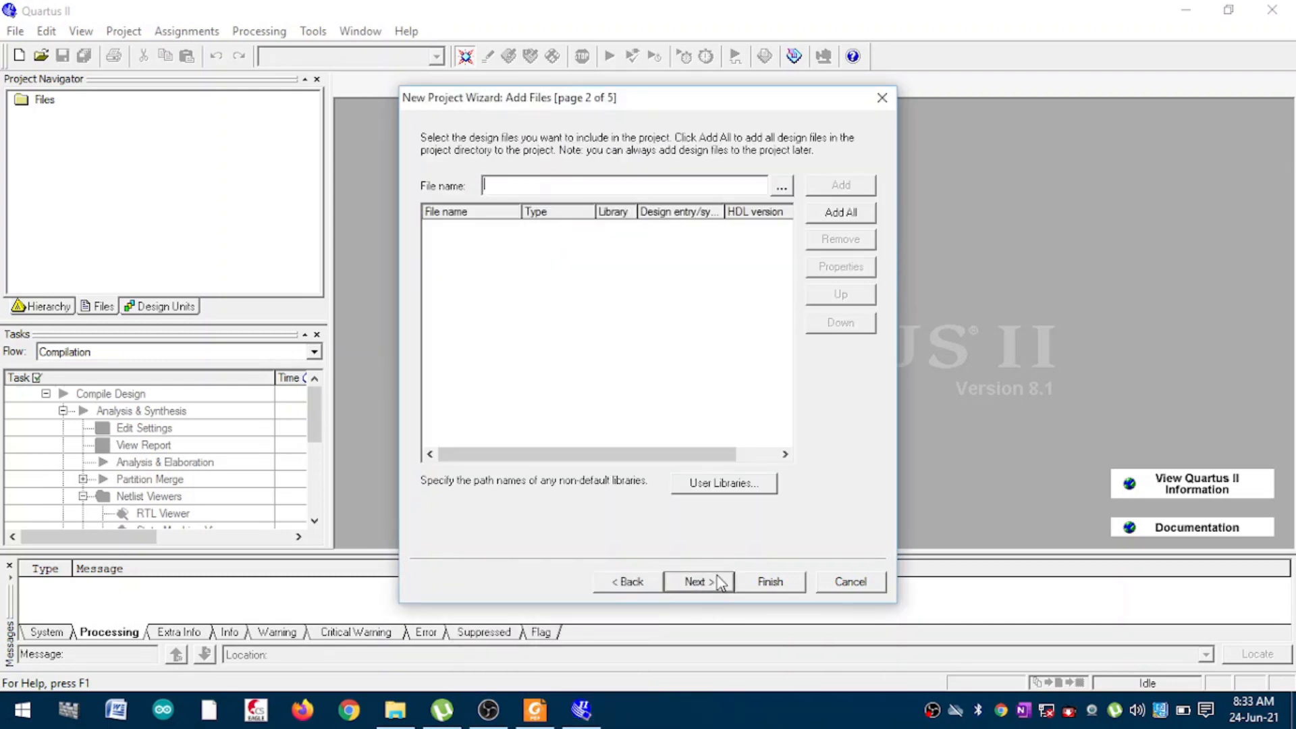
# Step: Create the project without added files, keeping the FLEX10KE family, automatic device selection and the Custom Verilog EDA tool settings
pyautogui.click(719, 581)
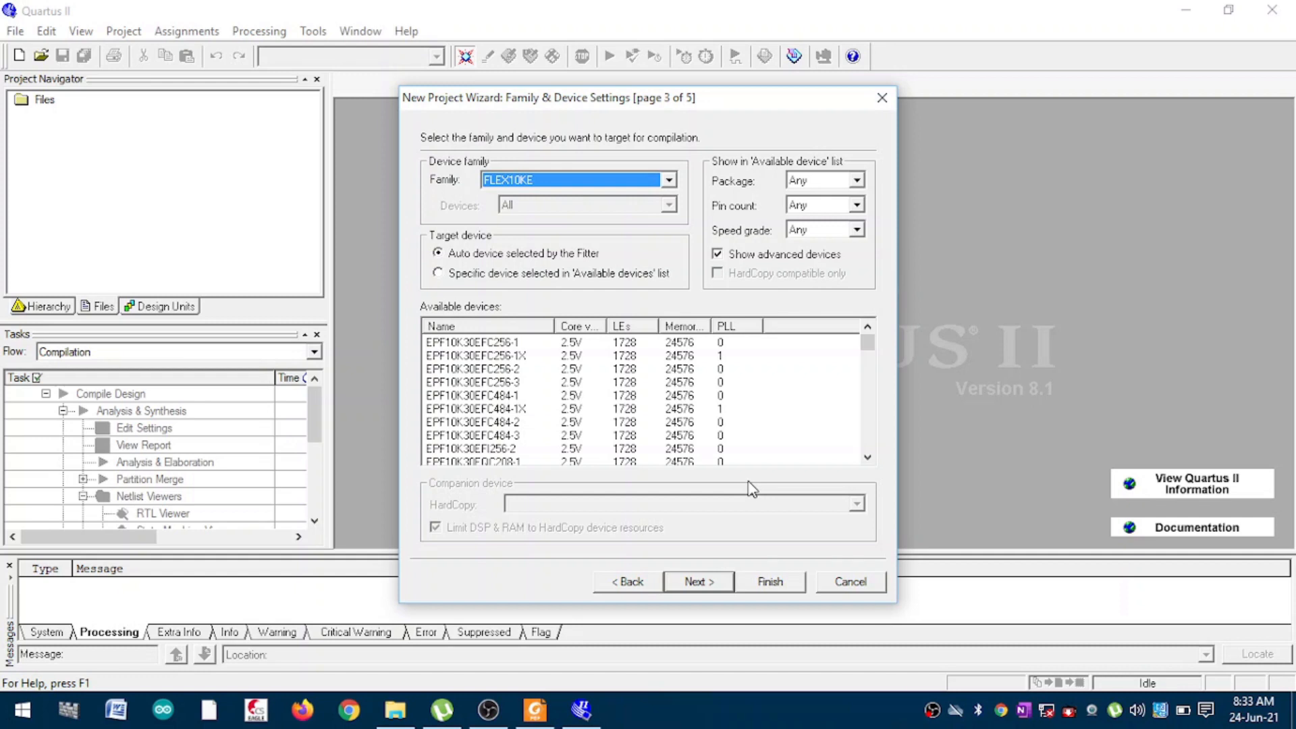
pyautogui.click(721, 583)
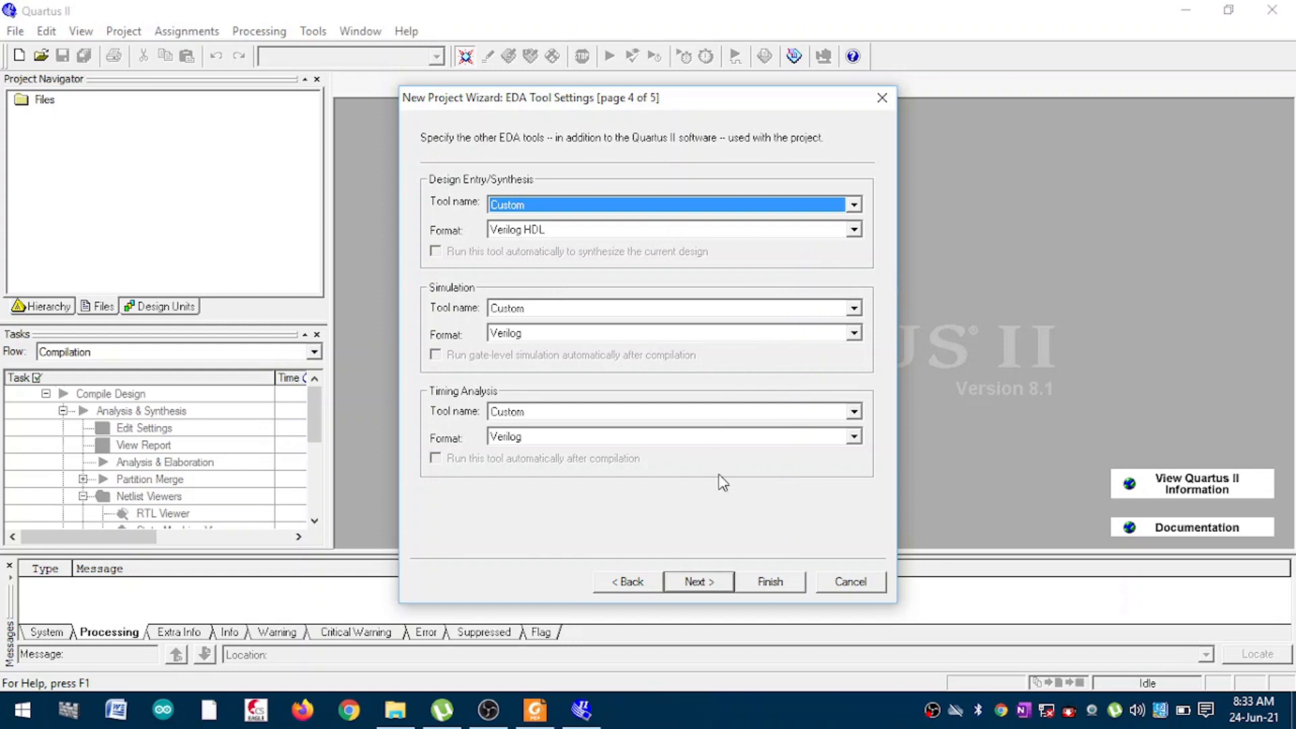
pyautogui.click(702, 582)
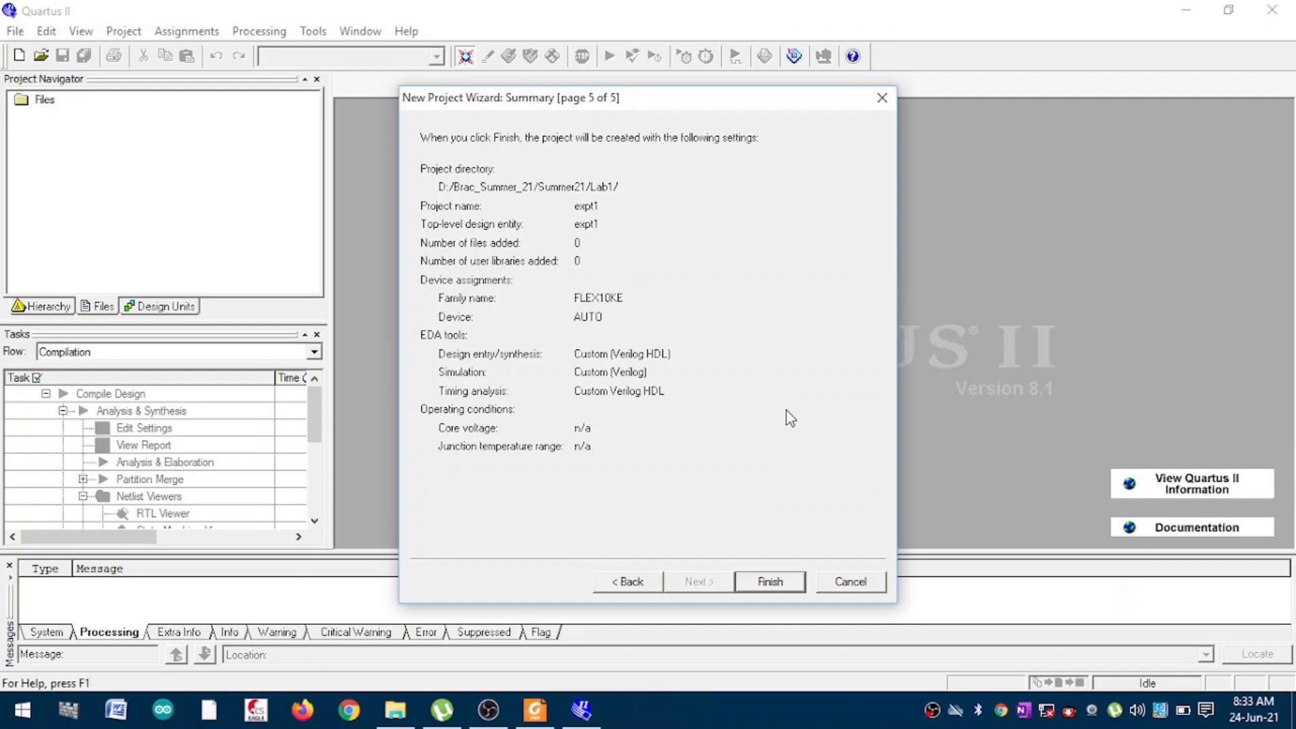
pyautogui.click(770, 582)
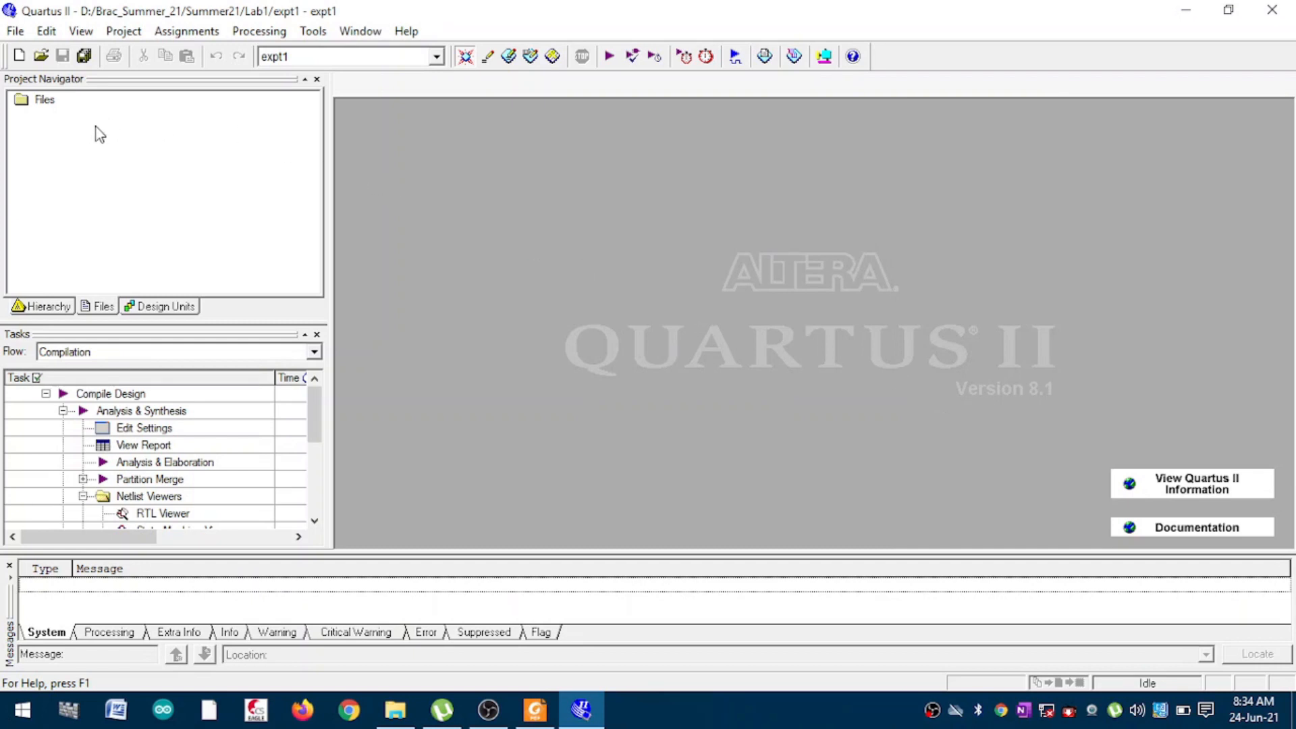
# Step: Create a new Verilog HDL file in the project
pyautogui.click(18, 37)
pyautogui.click(31, 52)
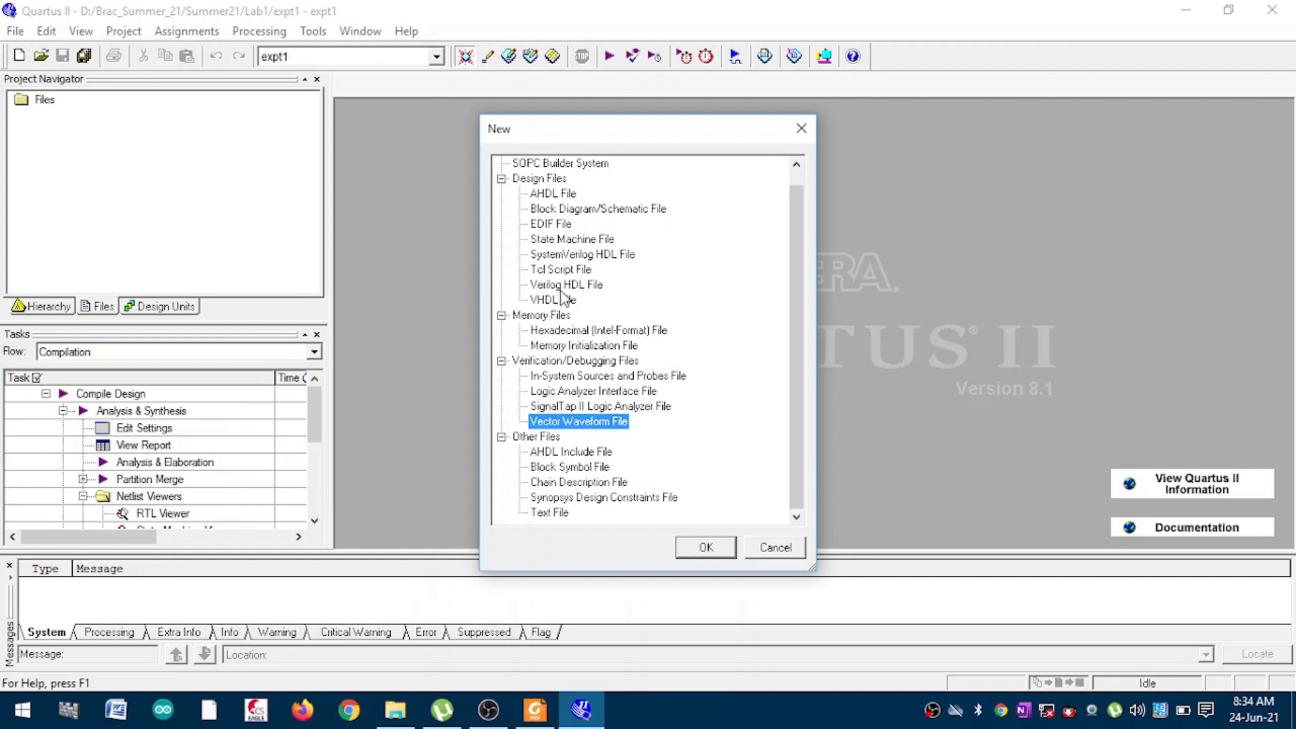
pyautogui.click(564, 286)
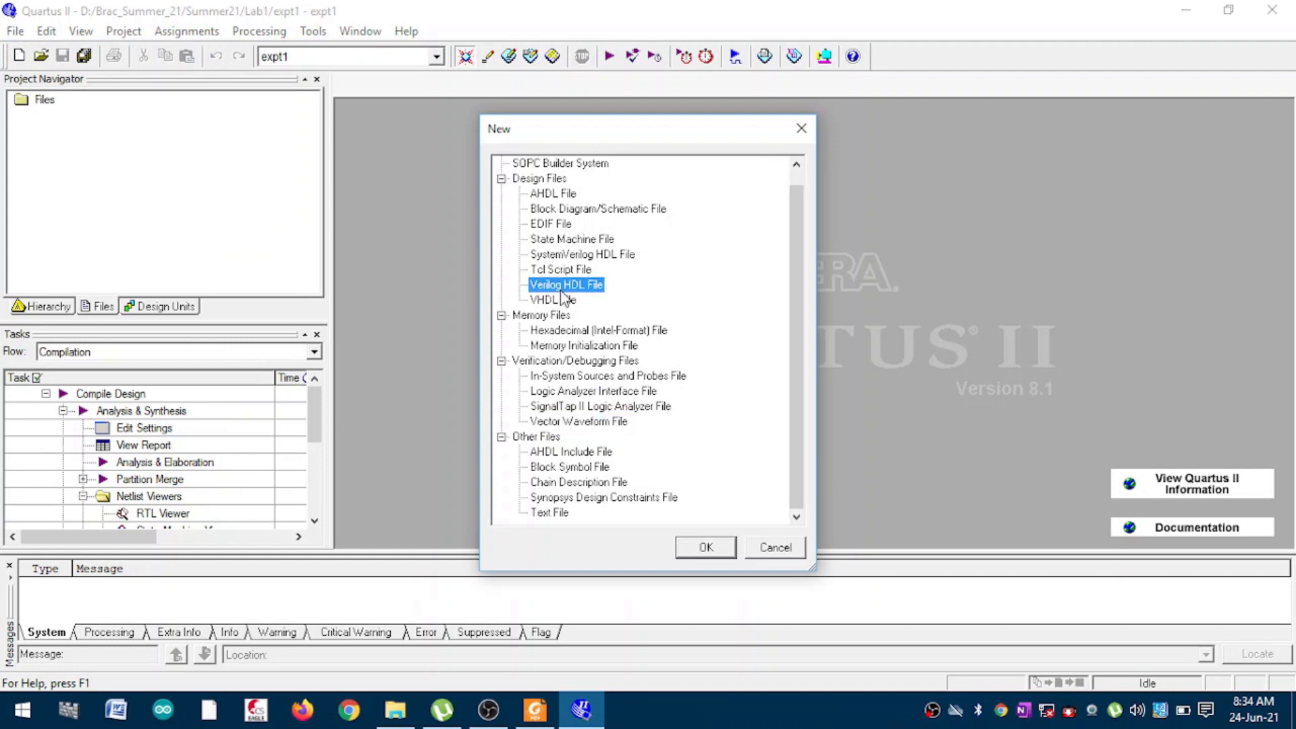
pyautogui.click(705, 548)
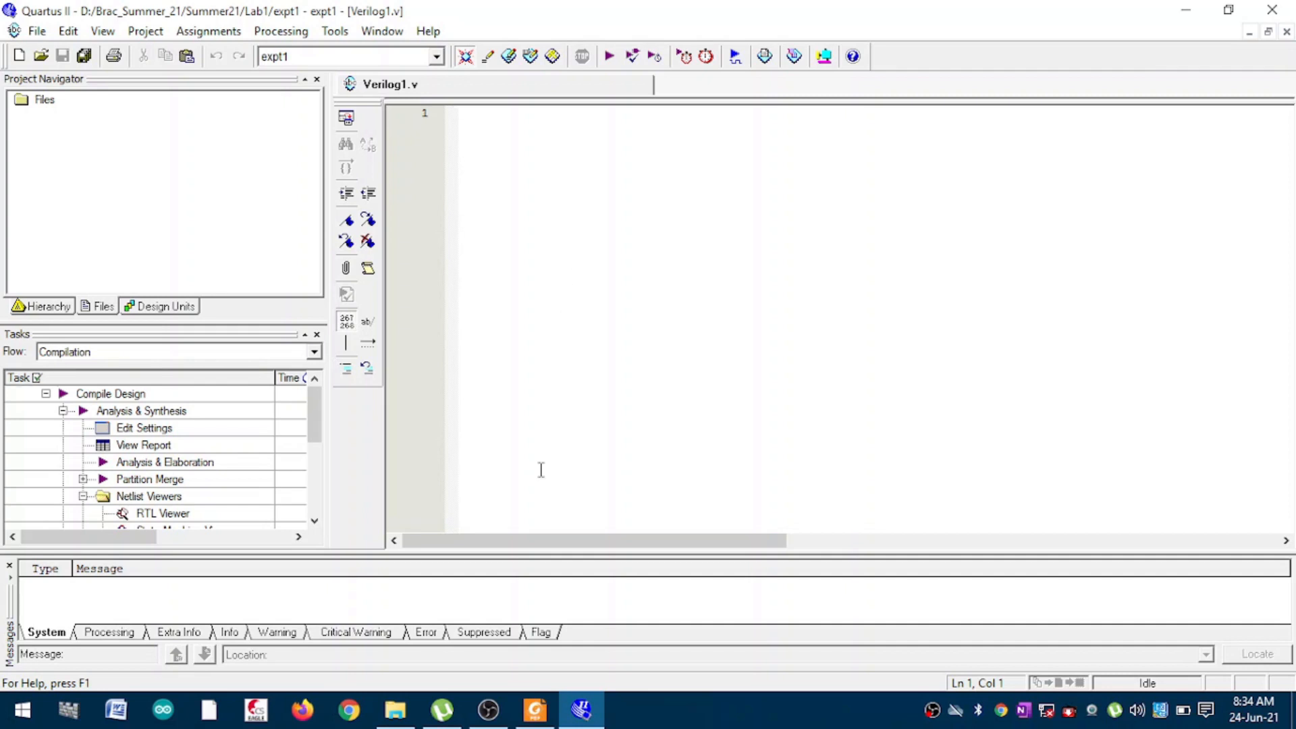
# Step: Copy the Structural Representation code of Example 1 from Verilog Expt 1.pdf in Foxit Reader and paste it into the Quartus II Verilog file
pyautogui.click(535, 710)
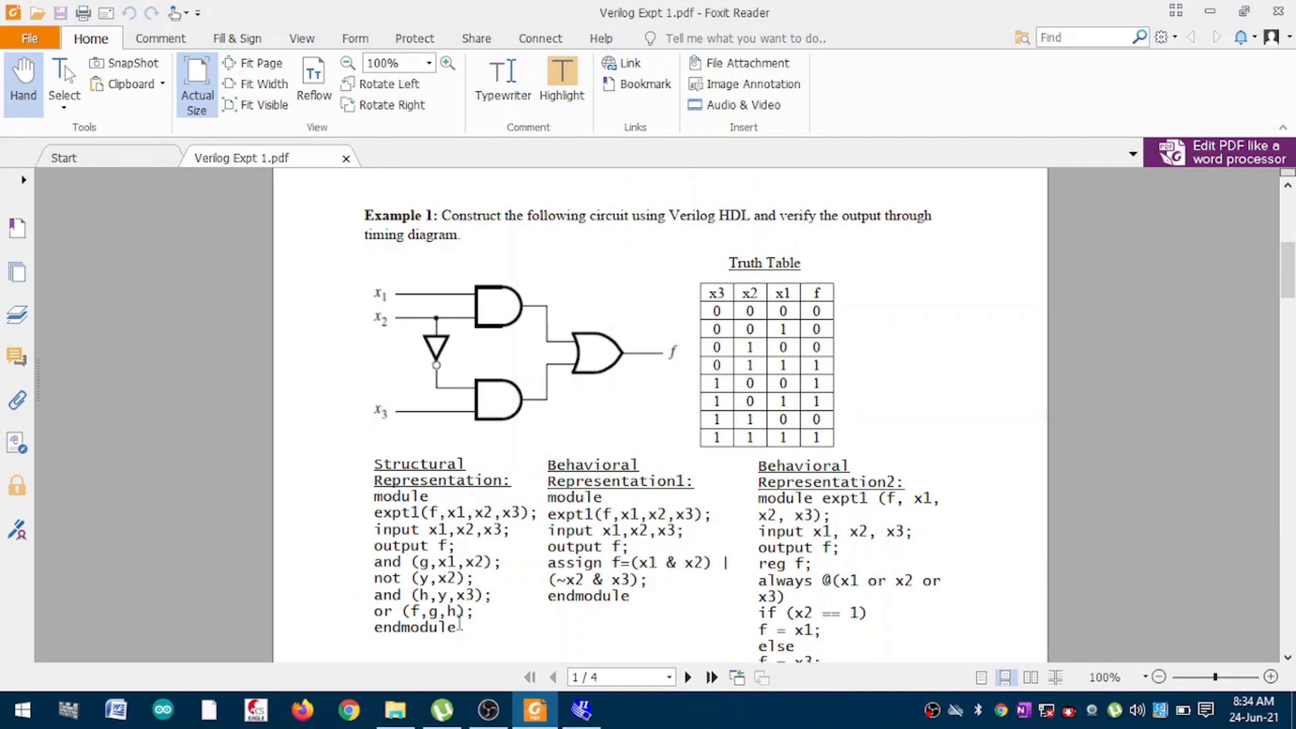
pyautogui.moveTo(458, 628); pyautogui.dragTo(376, 507)
pyautogui.hotkey('ctrl', 'c')
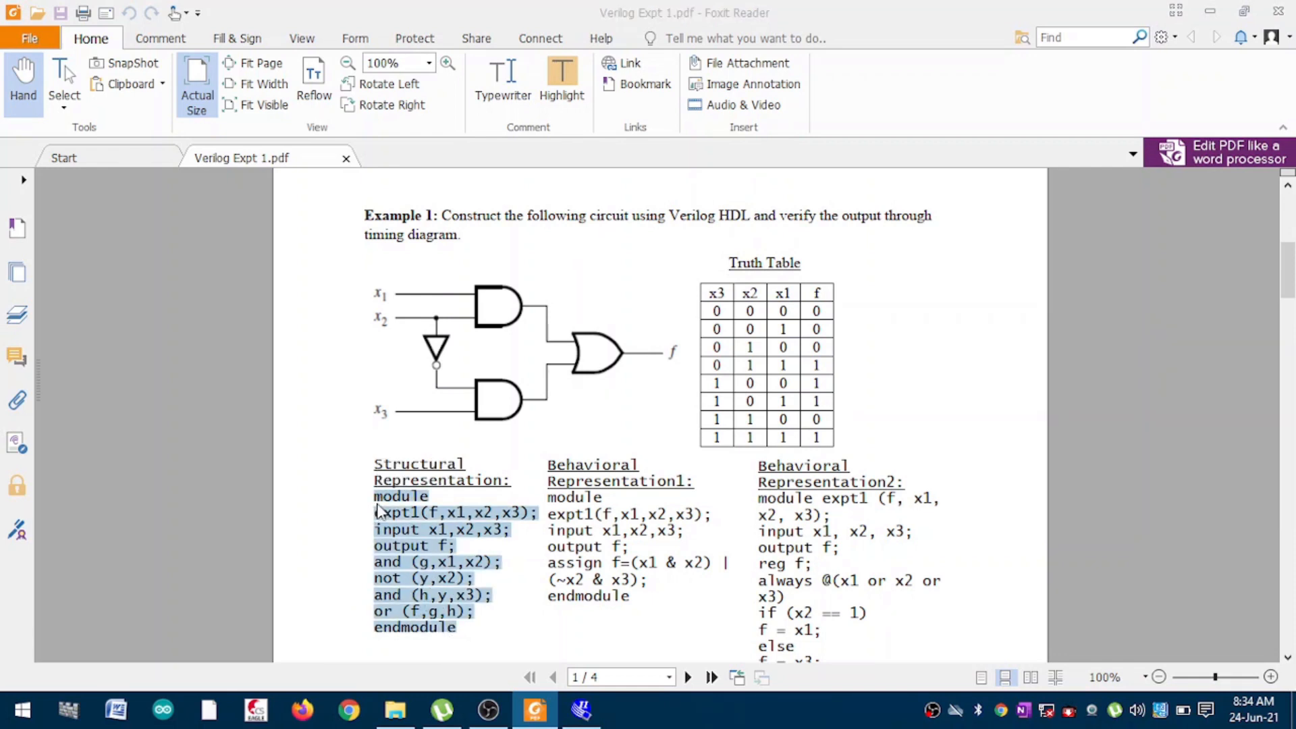
pyautogui.click(581, 710)
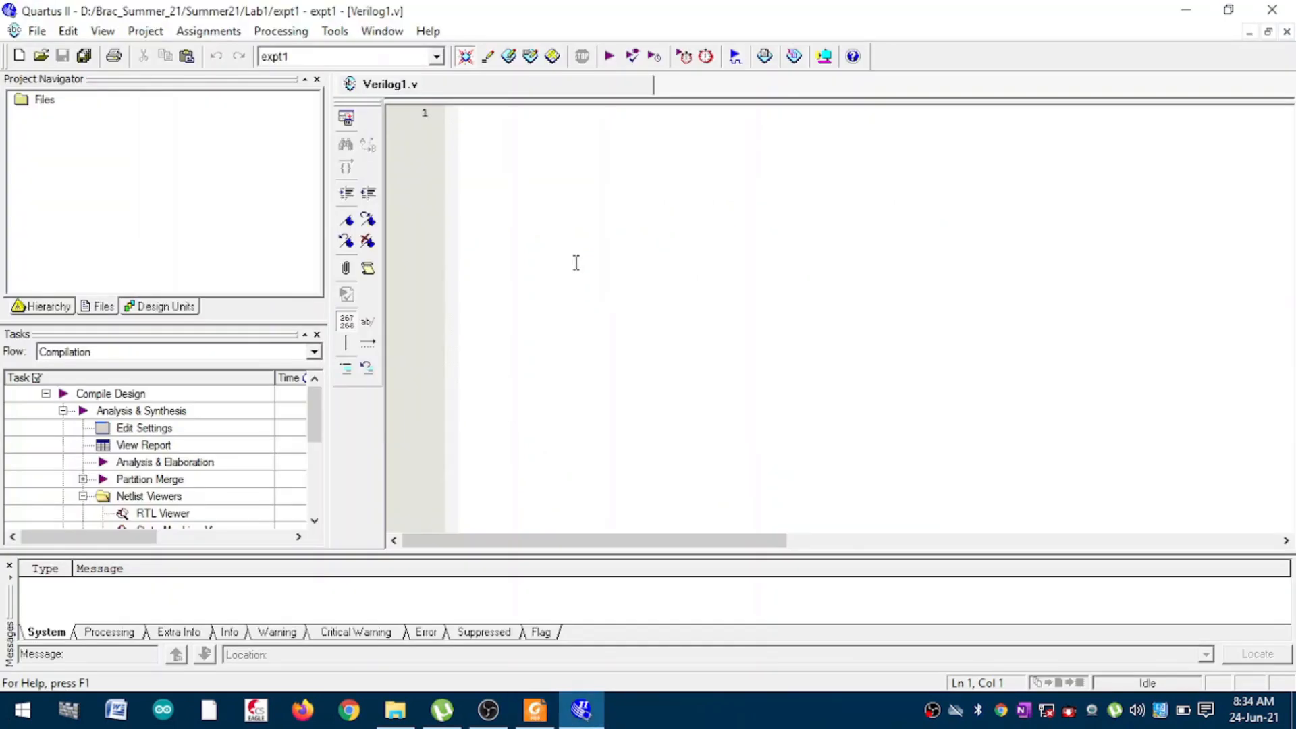
pyautogui.hotkey('ctrl', 'v')
# Step: Join the first two code lines so the declaration reads module expt1(f,x1,x2,x3); on one line
pyautogui.click(481, 131)
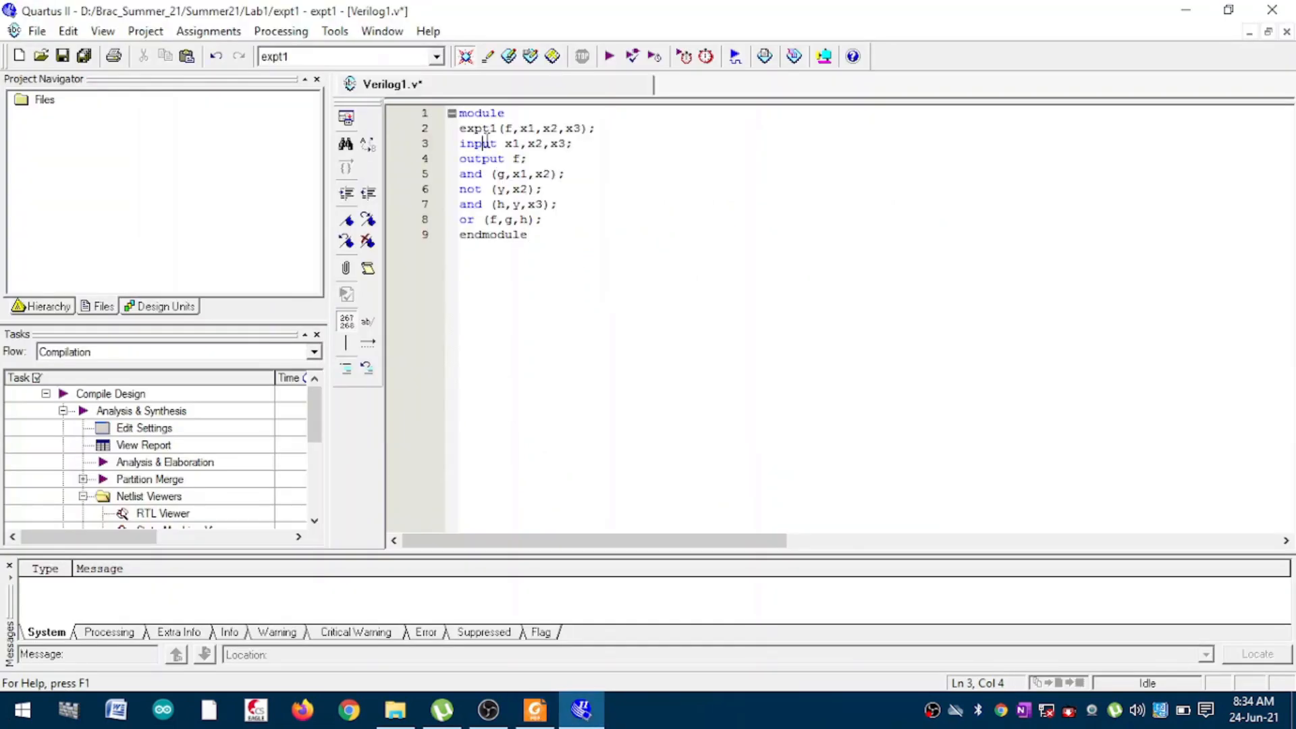
pyautogui.press('Left')
pyautogui.press('BackSpace')
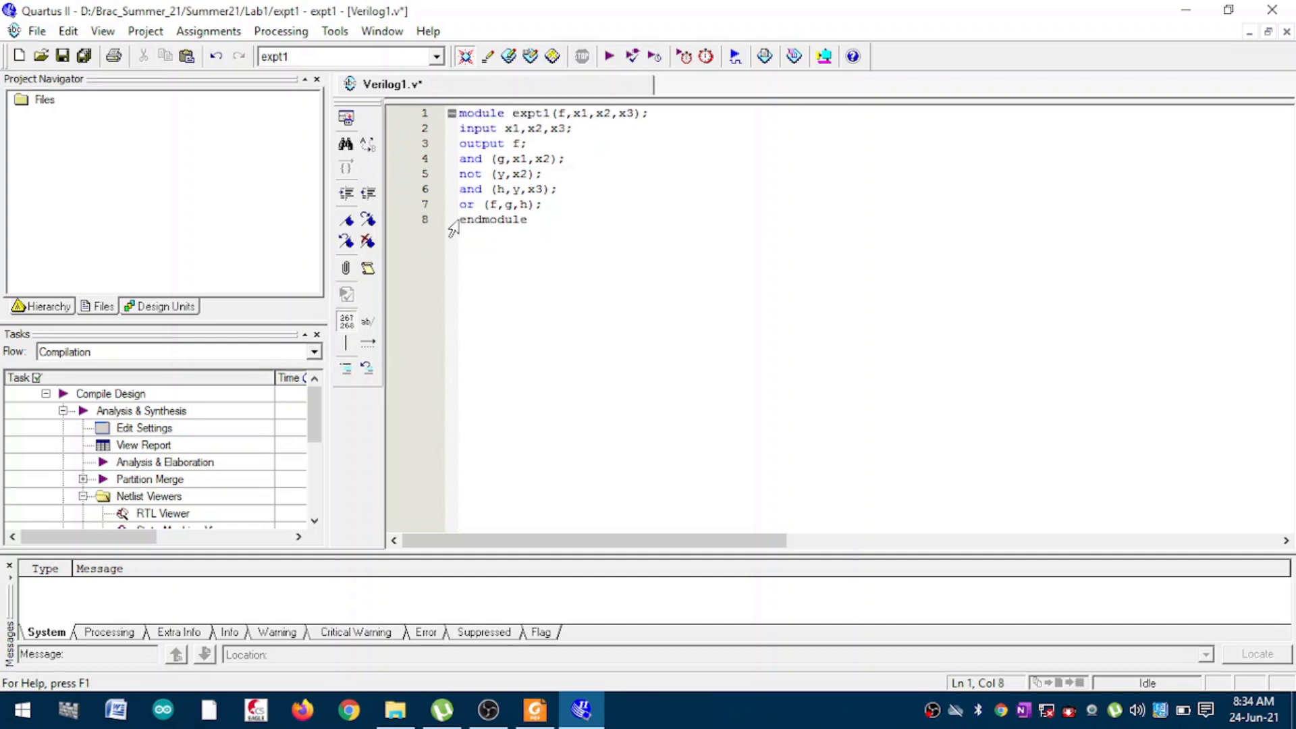
# Step: Indent the module body by one level, from the input declaration through the or gate line
pyautogui.click(550, 216)
pyautogui.press('Up')
pyautogui.press('Right')
pyautogui.hotkey('shift', 'Up')
pyautogui.hotkey('shift', 'Up')
pyautogui.hotkey('shift', 'Up')
pyautogui.hotkey('shift', 'Up')
pyautogui.hotkey('shift', 'Up')
pyautogui.hotkey('shift', 'Left')
pyautogui.hotkey('shift', 'Left')
pyautogui.hotkey('shift', 'Left')
pyautogui.hotkey('shift', 'Left')
pyautogui.hotkey('shift', 'Left')
pyautogui.hotkey('shift', 'Left')
pyautogui.hotkey('shift', 'Left')
pyautogui.hotkey('shift', 'Left')
pyautogui.hotkey('shift', 'Left')
pyautogui.hotkey('shift', 'Left')
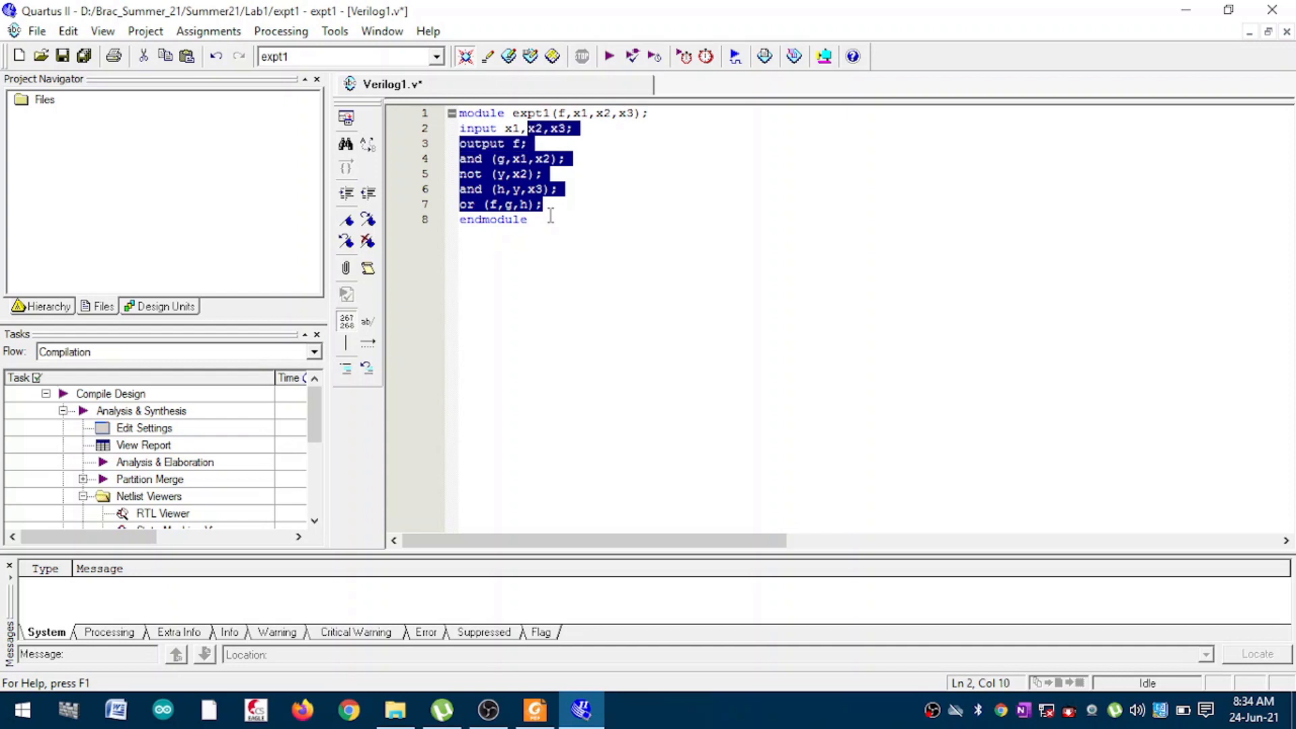
pyautogui.hotkey('shift', 'Left')
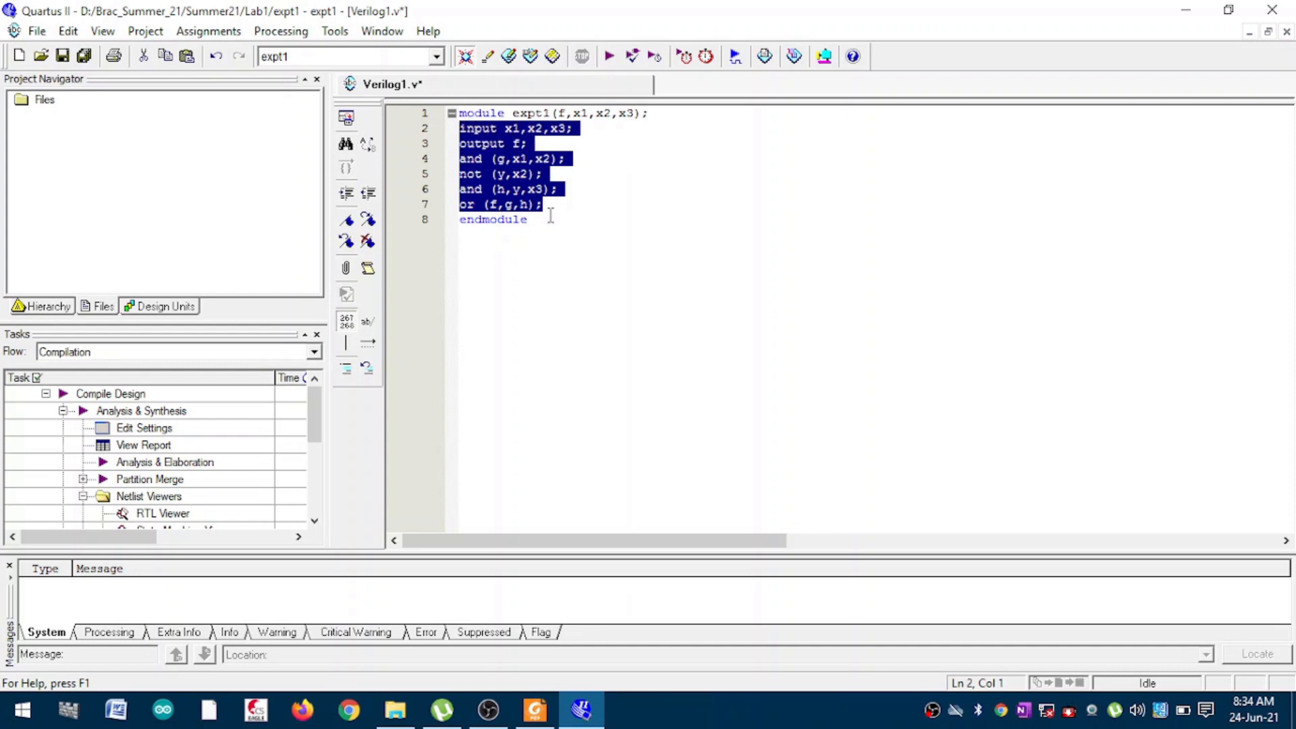
pyautogui.press('Tab')
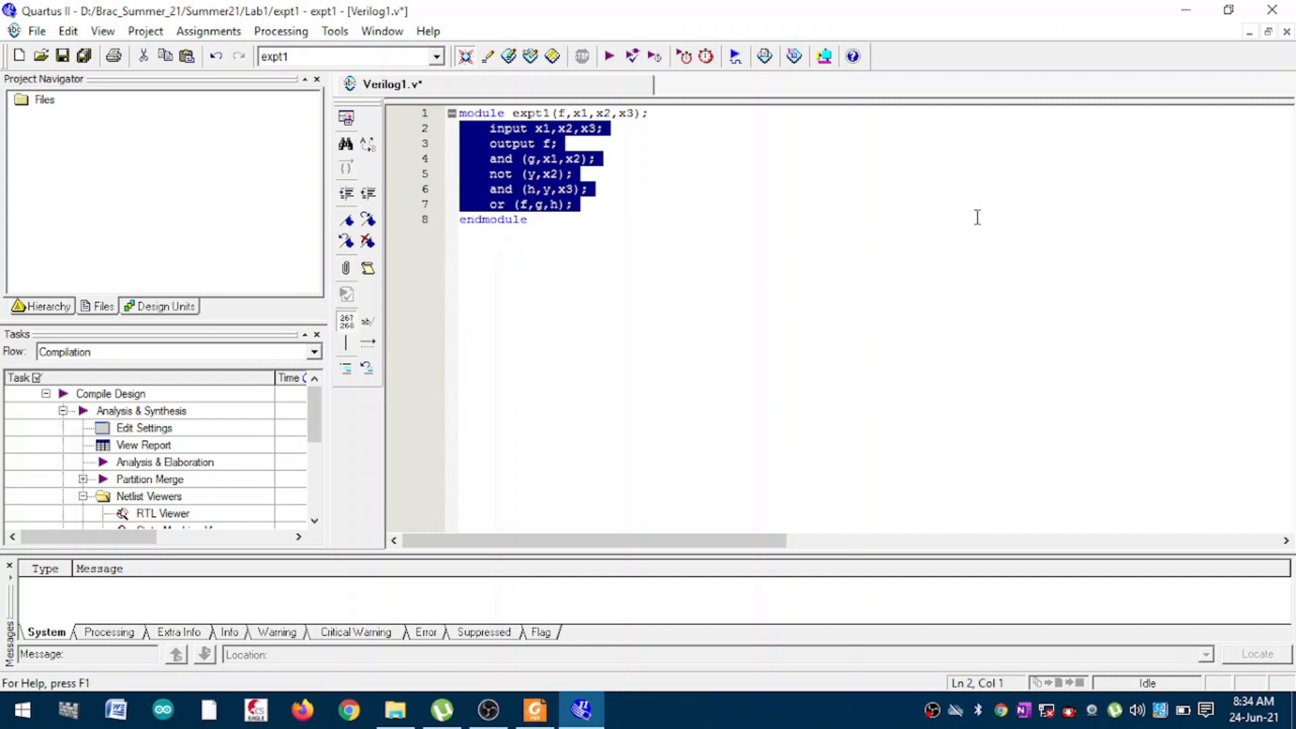
pyautogui.click(938, 252)
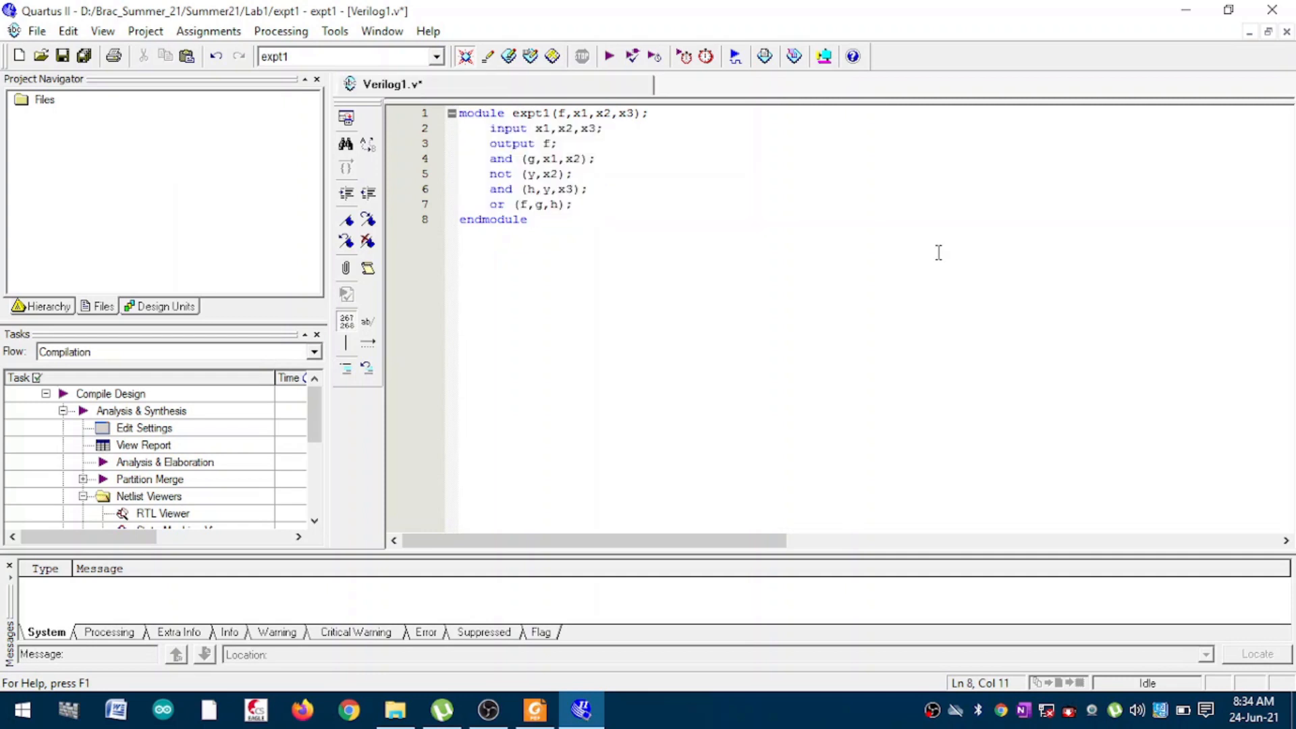
# Step: Save the Verilog file as expt1 in the Lab1 folder, adding it to the project, and run a full compilation
pyautogui.hotkey('ctrl', 's')
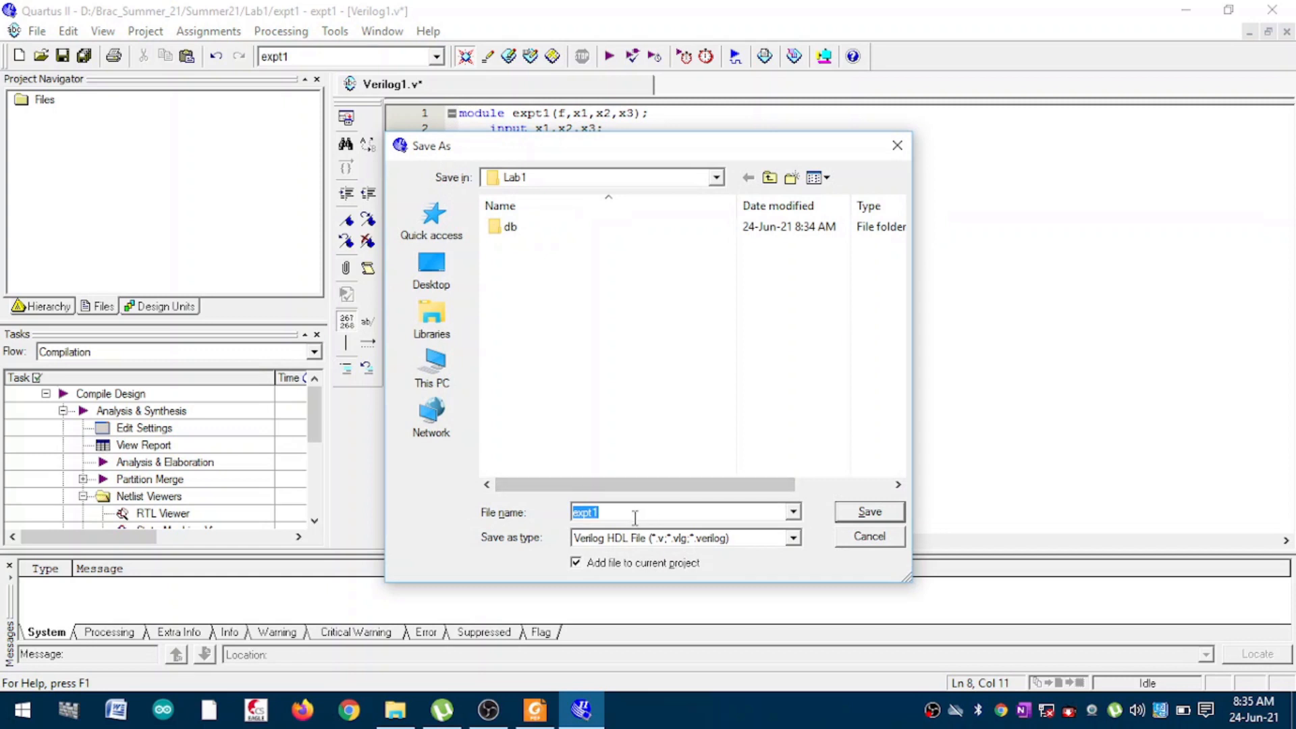
pyautogui.doubleClick(749, 150)
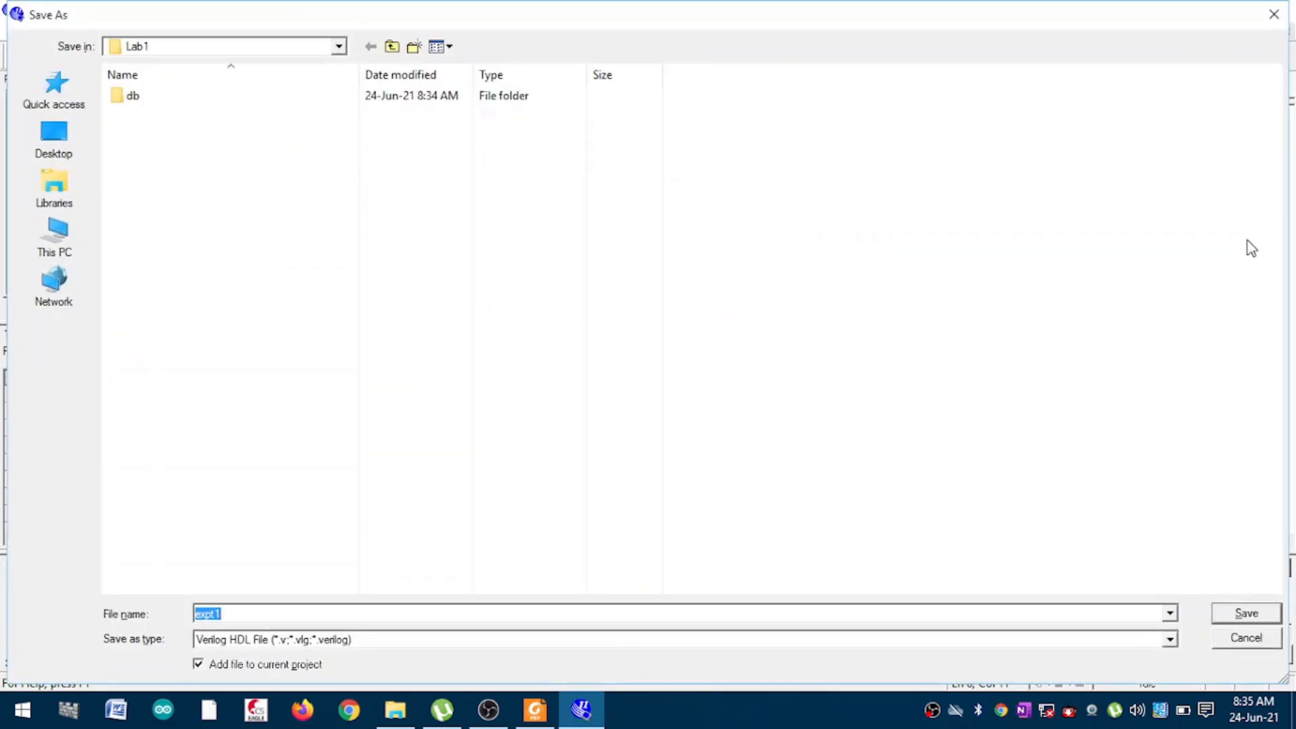
pyautogui.click(1247, 614)
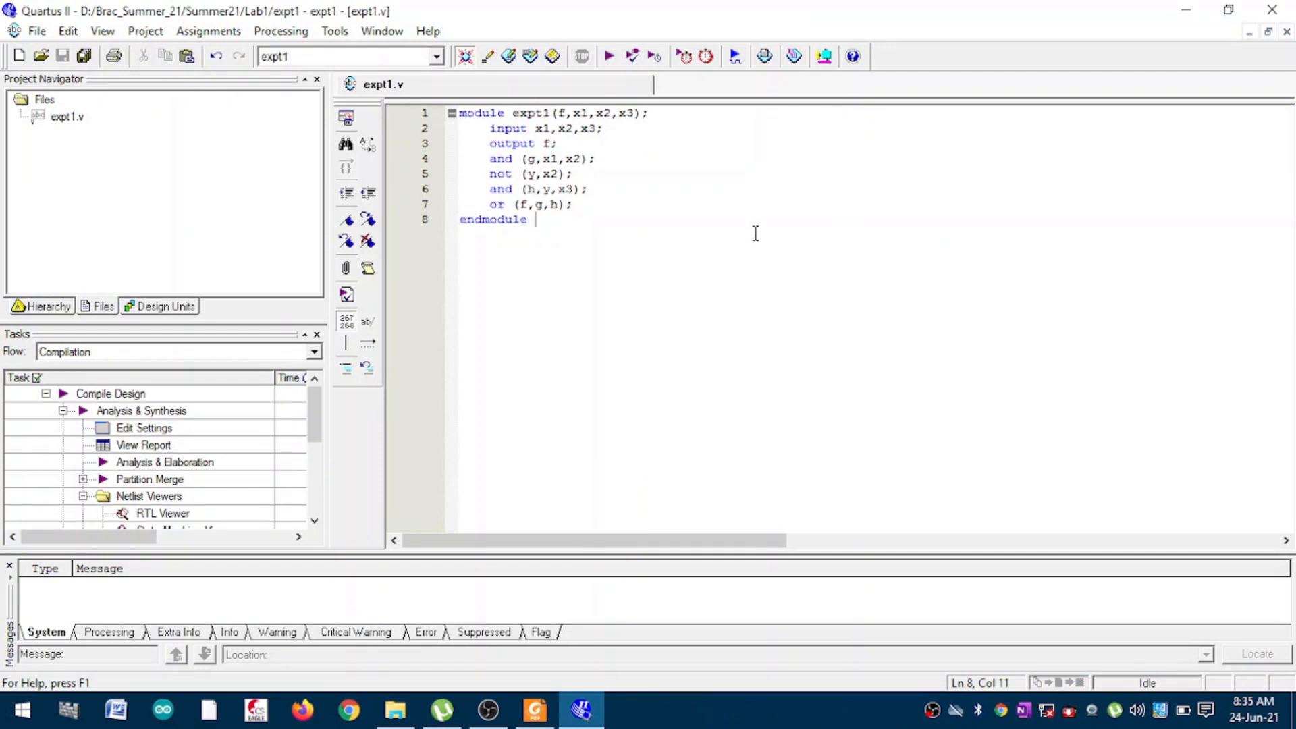
pyautogui.click(610, 57)
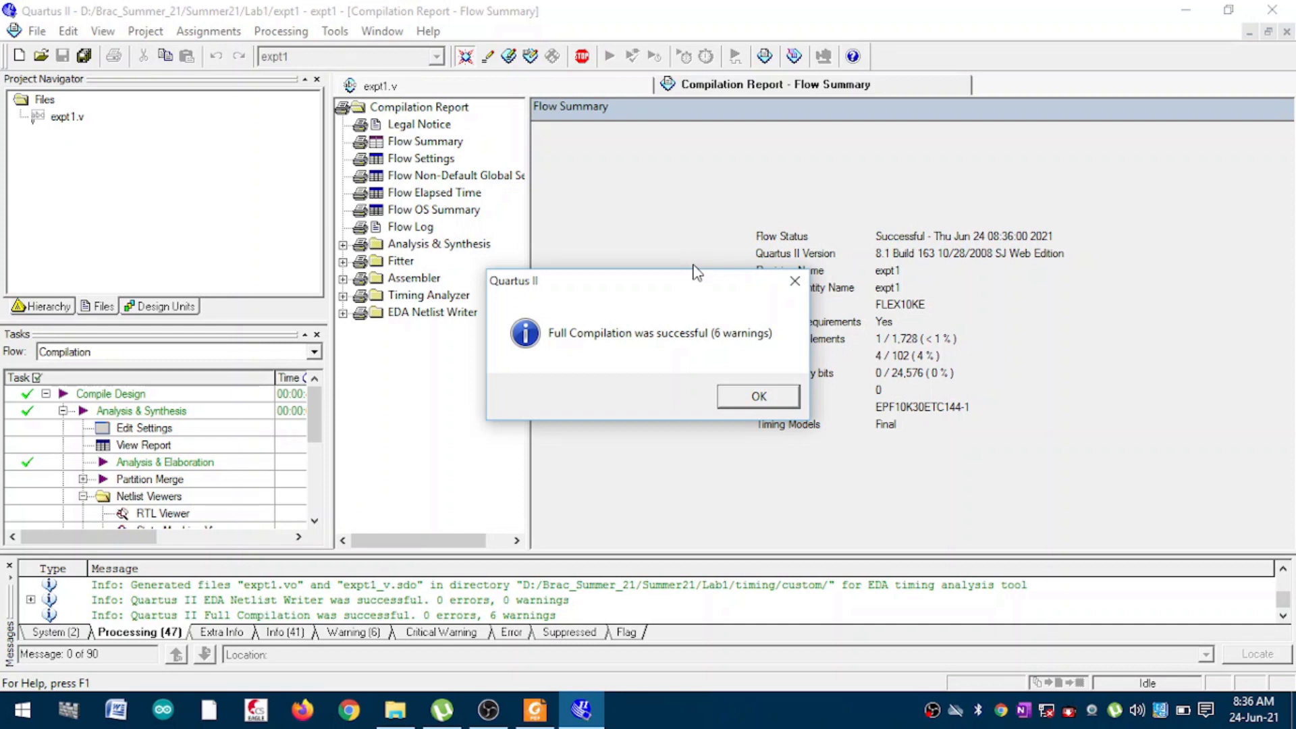
pyautogui.click(758, 397)
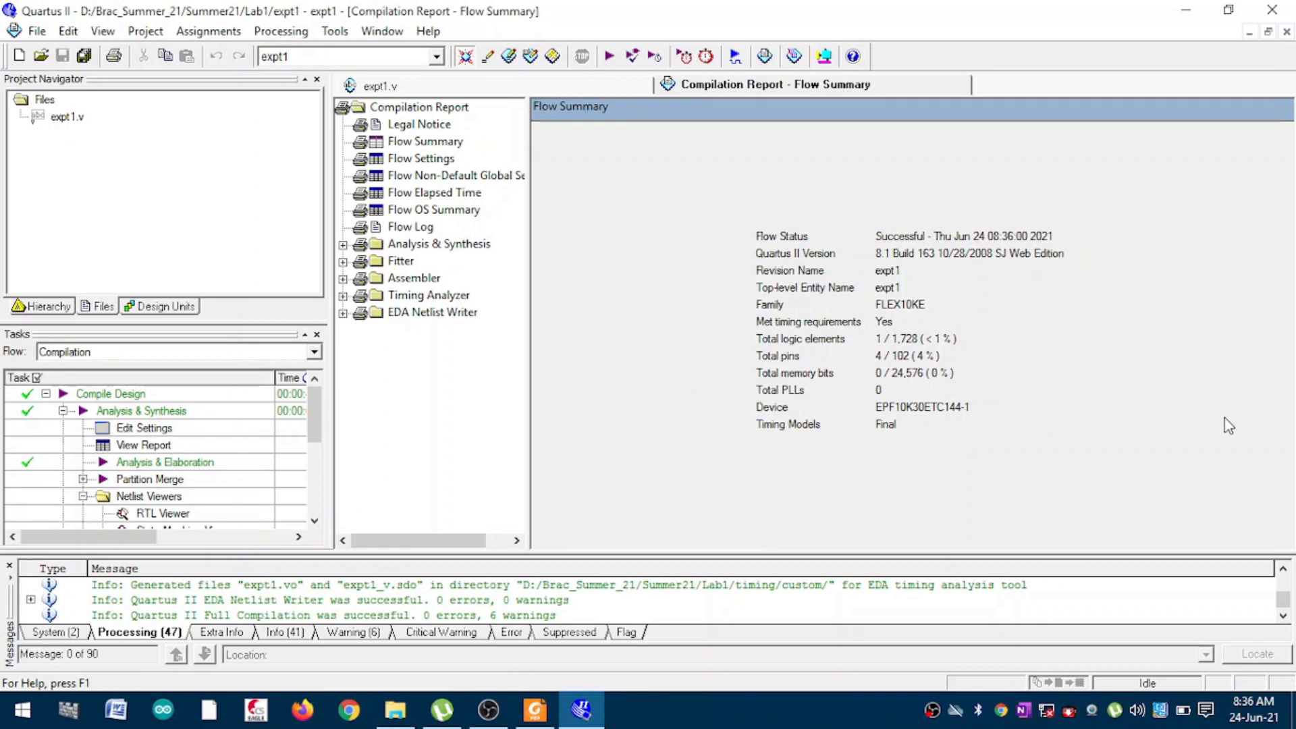
# Step: Create a new Vector Waveform File for simulating the design
pyautogui.hotkey('ctrl', 'n')
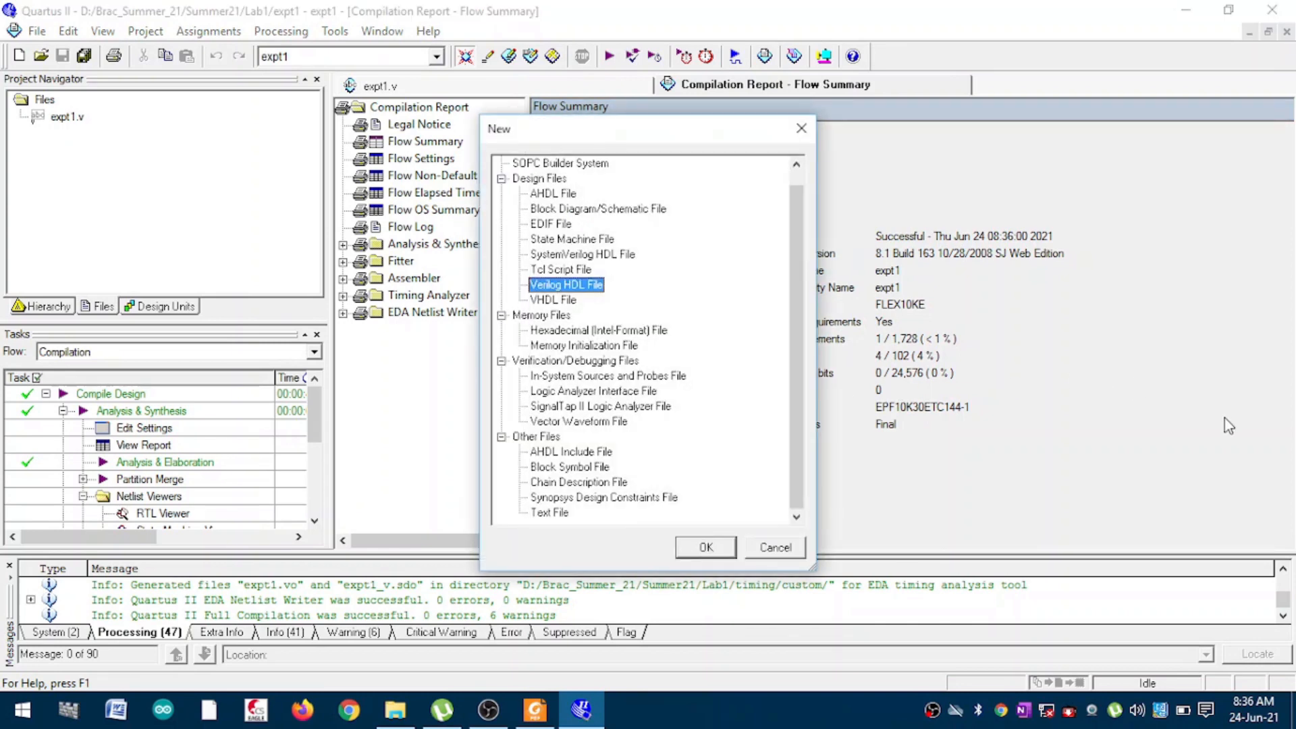
pyautogui.click(597, 421)
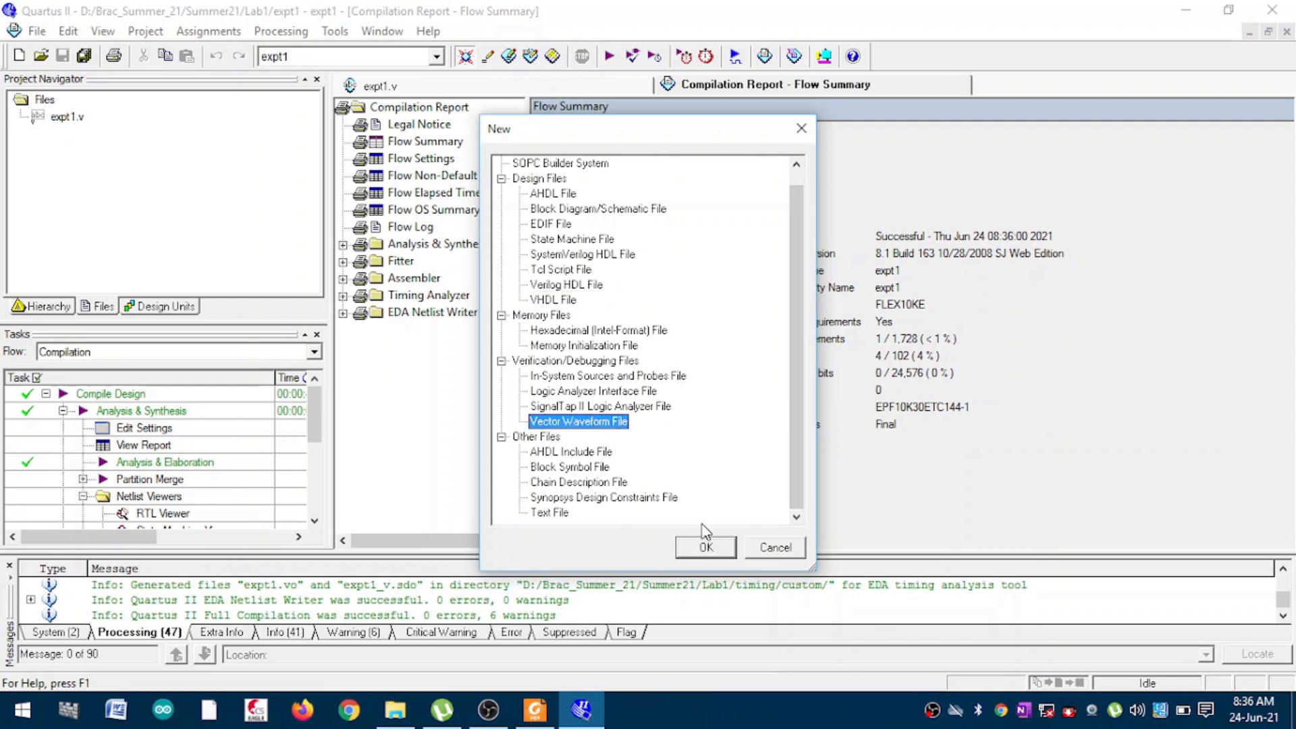
pyautogui.click(703, 547)
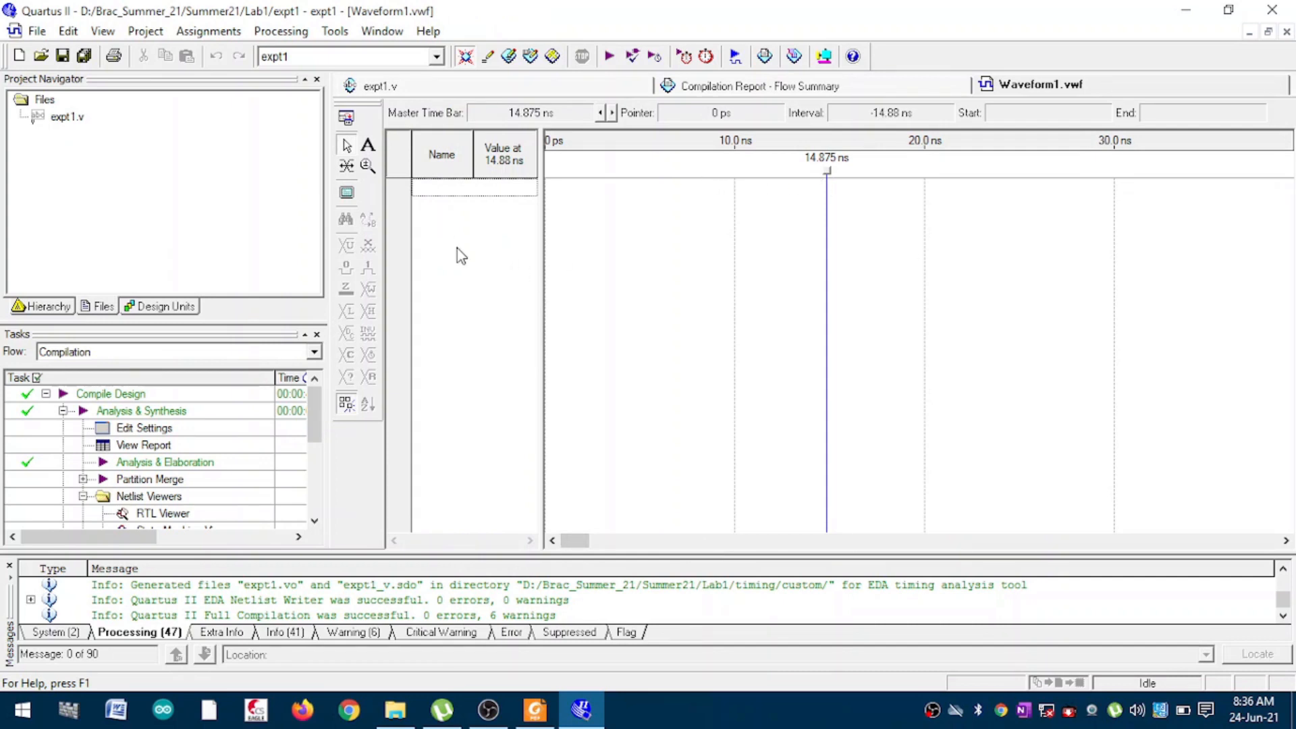
# Step: Open the Node Finder for inserting nodes into the waveform and list the design's nodes using the Pins: all filter
pyautogui.rightClick(495, 260)
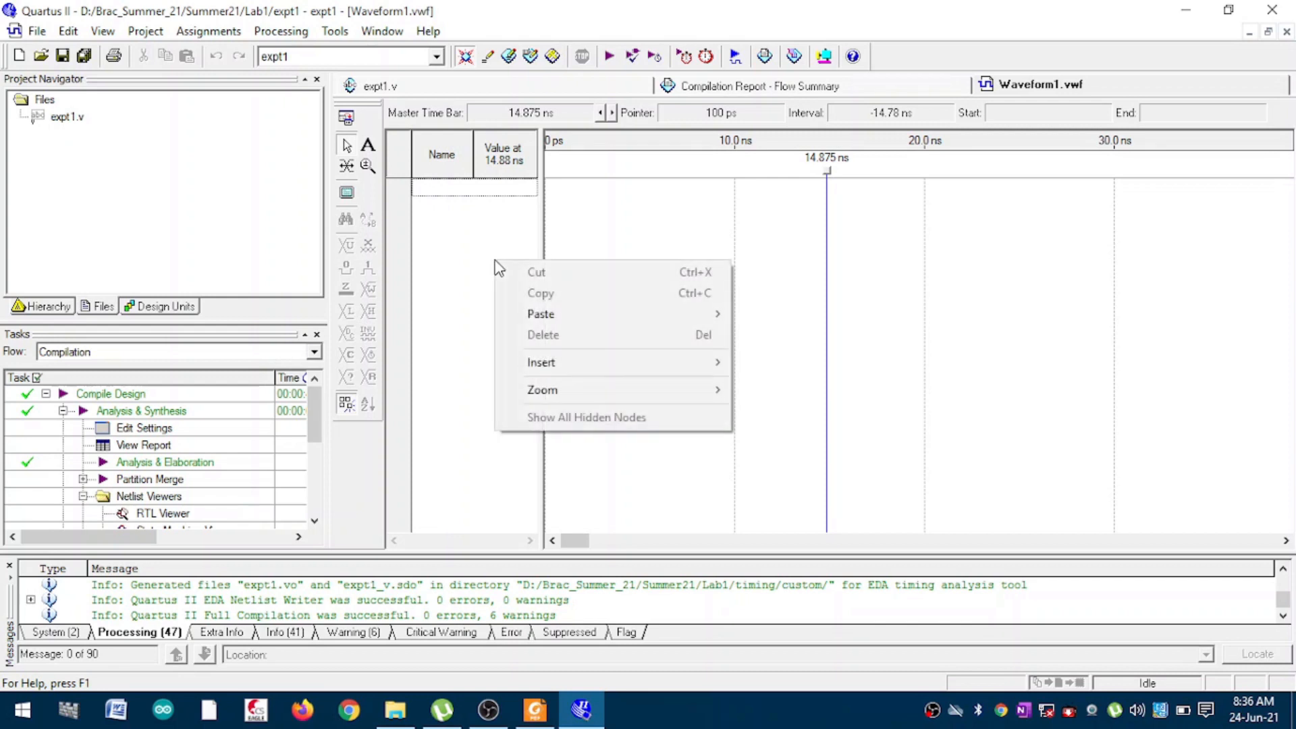
pyautogui.moveTo(573, 322)
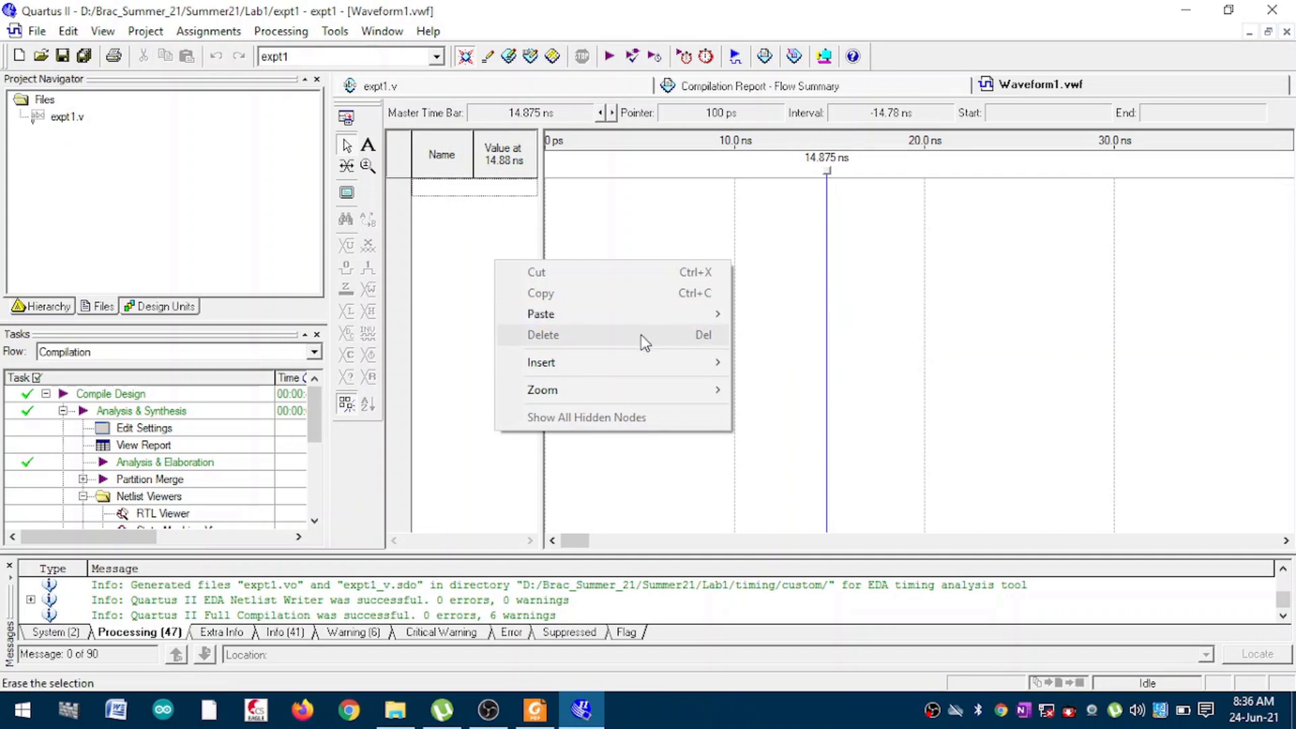
pyautogui.moveTo(698, 364)
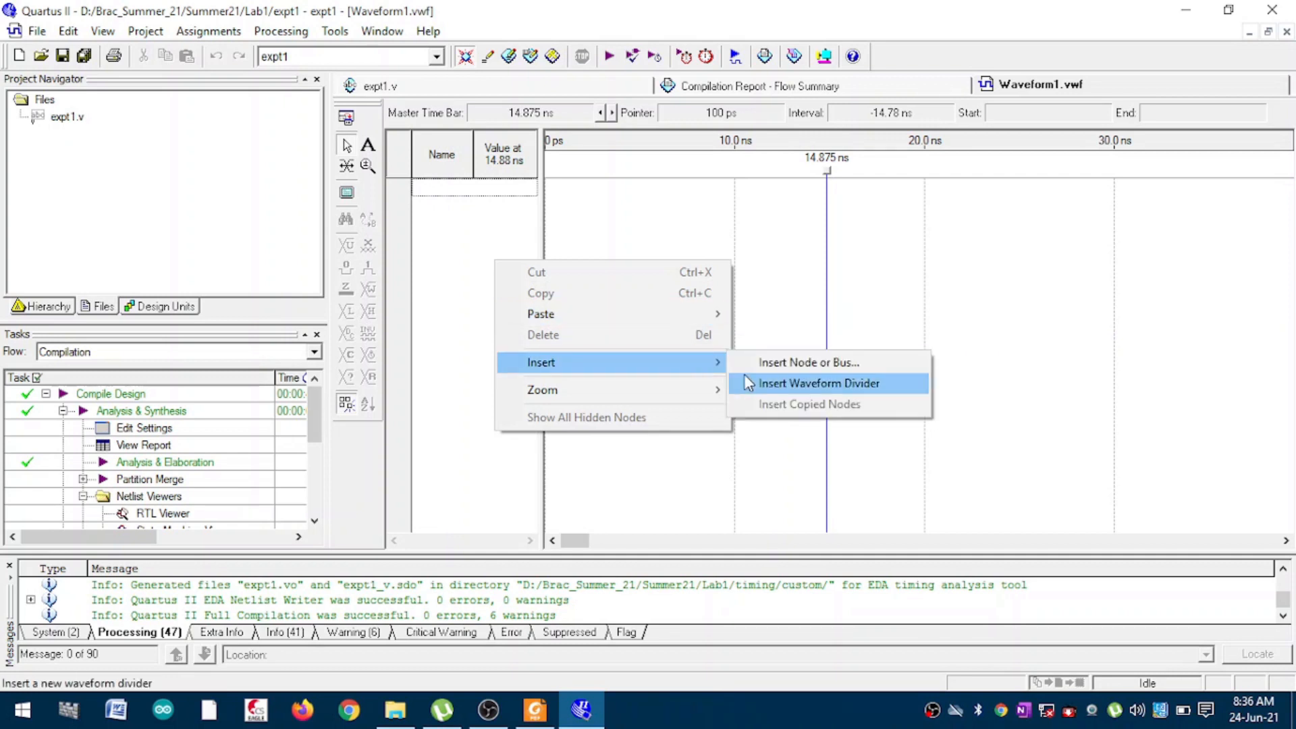
pyautogui.click(781, 364)
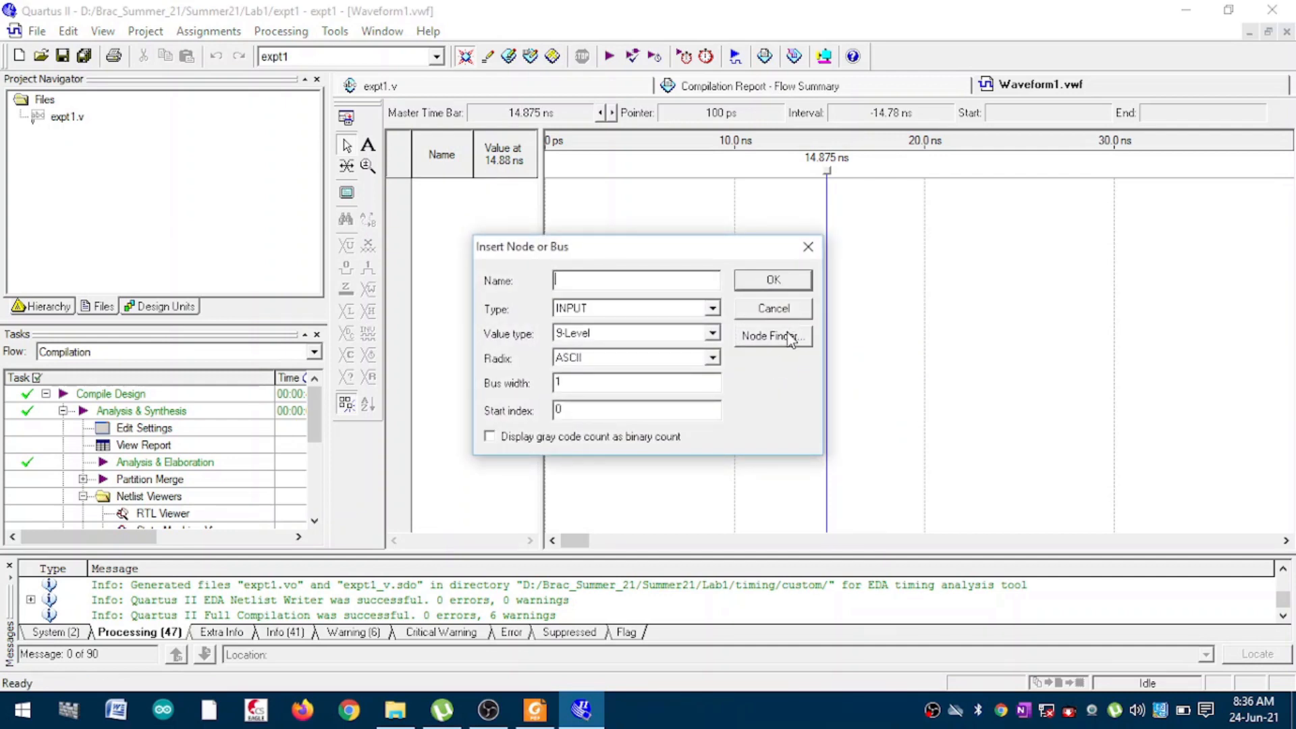
pyautogui.click(789, 336)
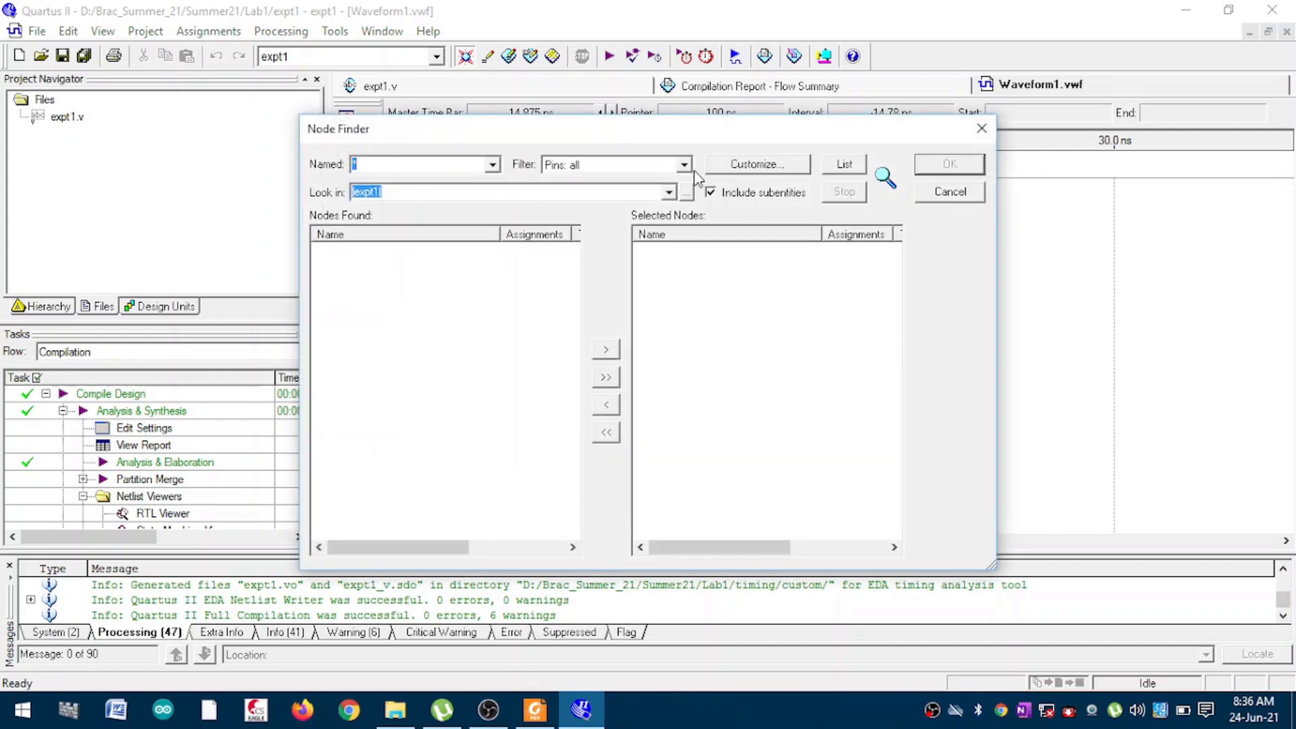
pyautogui.click(601, 169)
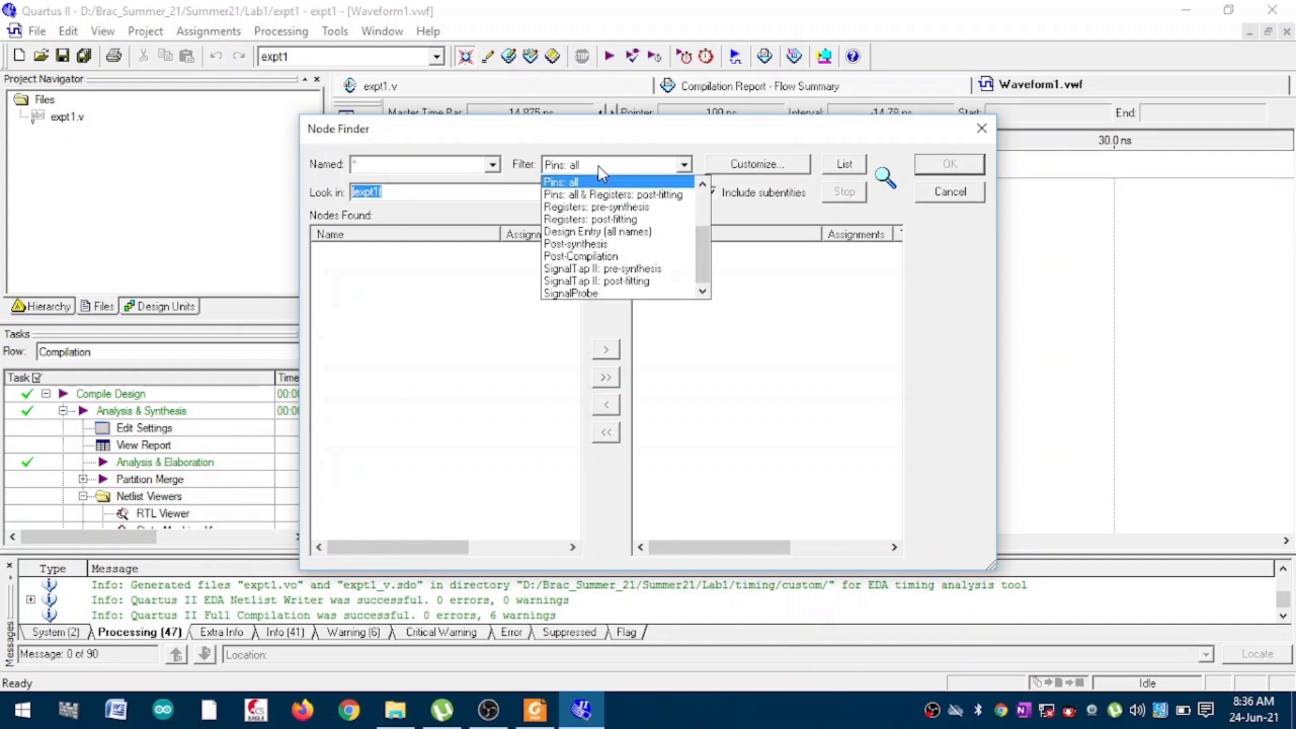
pyautogui.click(845, 169)
pyautogui.click(846, 167)
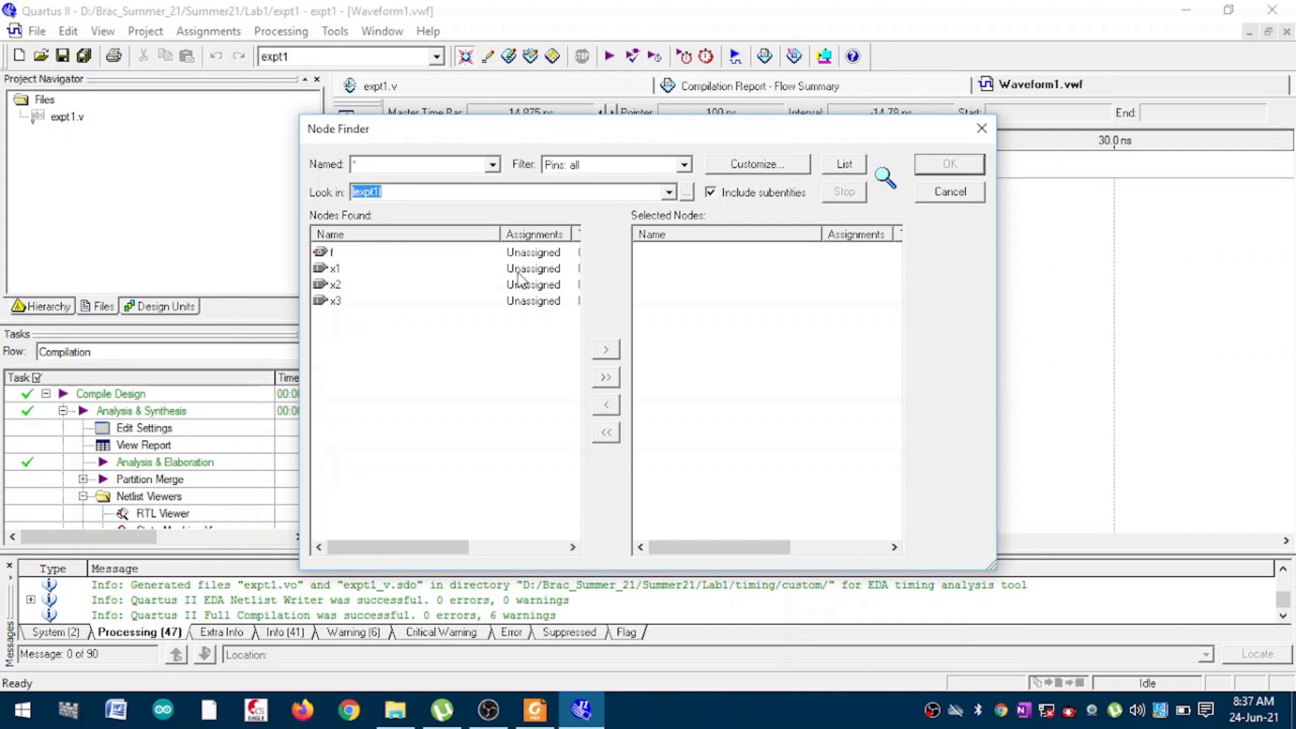
# Step: Select all the listed nodes (f, x1, x2 and x3) and insert them into the waveform
pyautogui.click(615, 382)
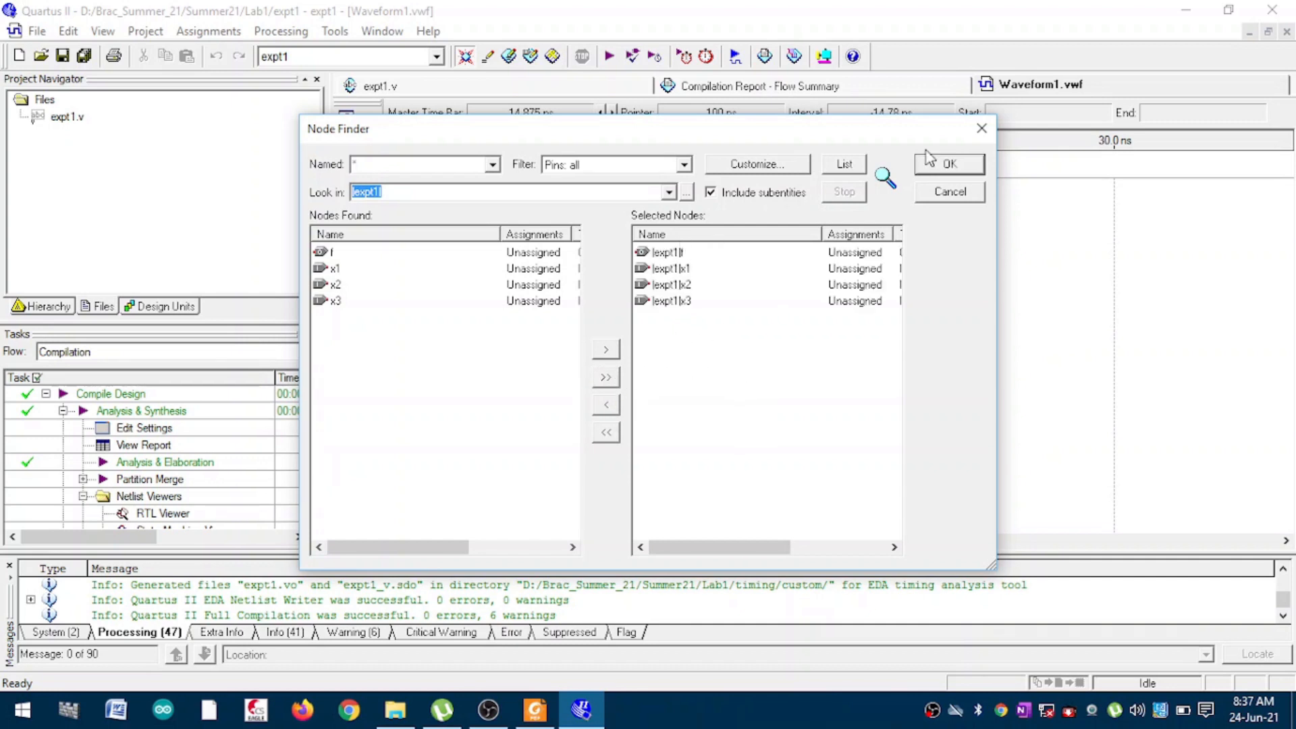
pyautogui.click(948, 165)
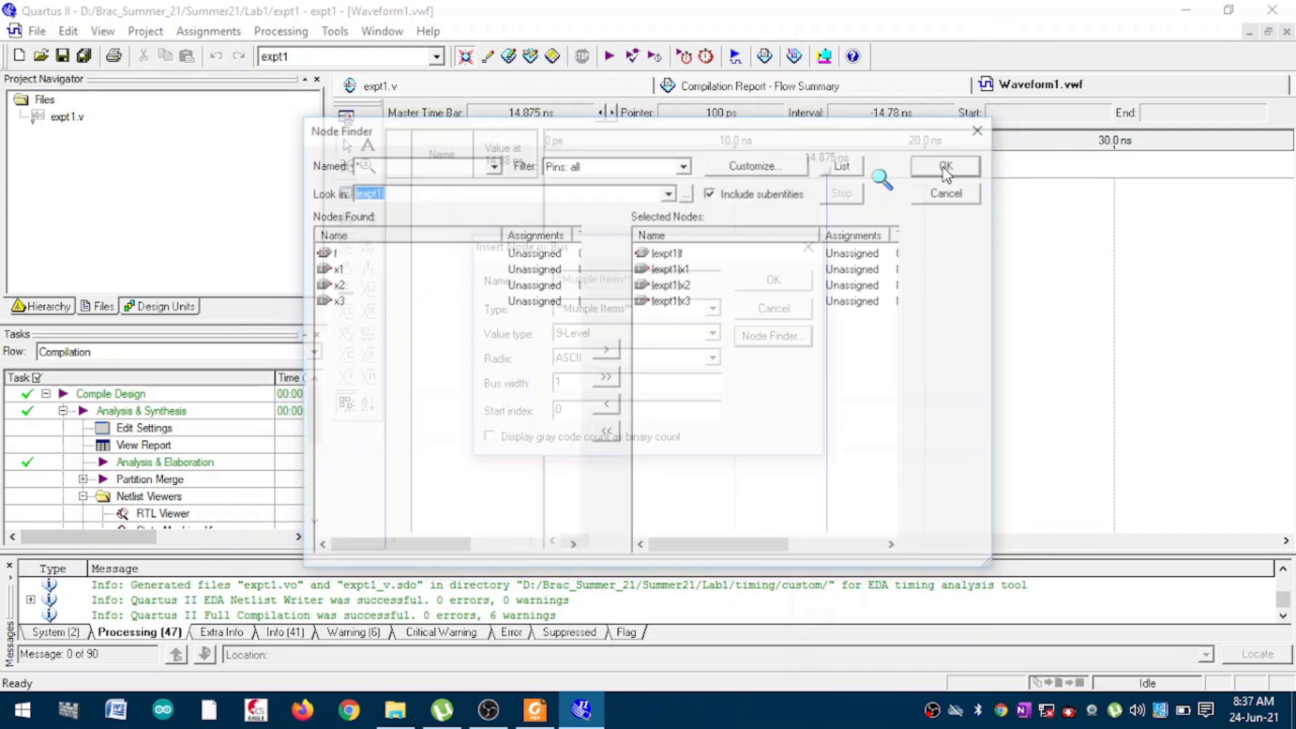
pyautogui.click(771, 282)
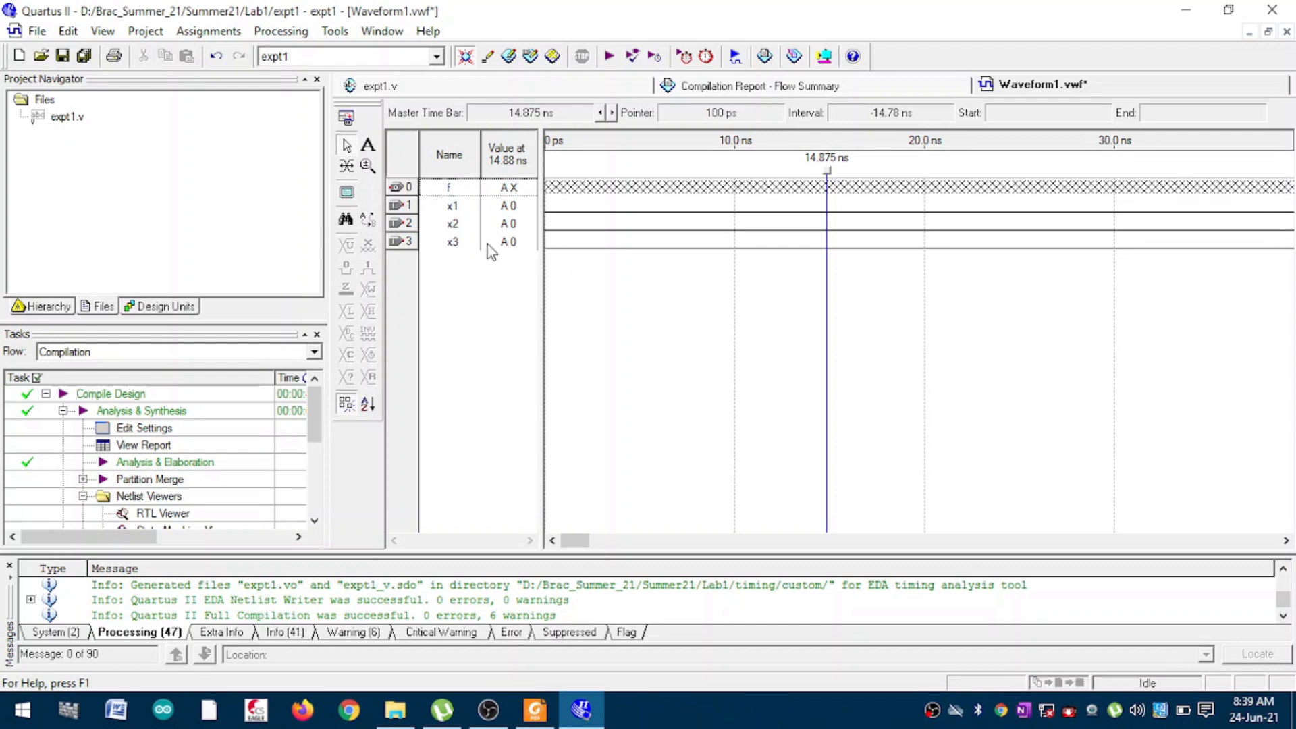
# Step: Assign a clock waveform with a 10 ns period to input x1
pyautogui.rightClick(455, 207)
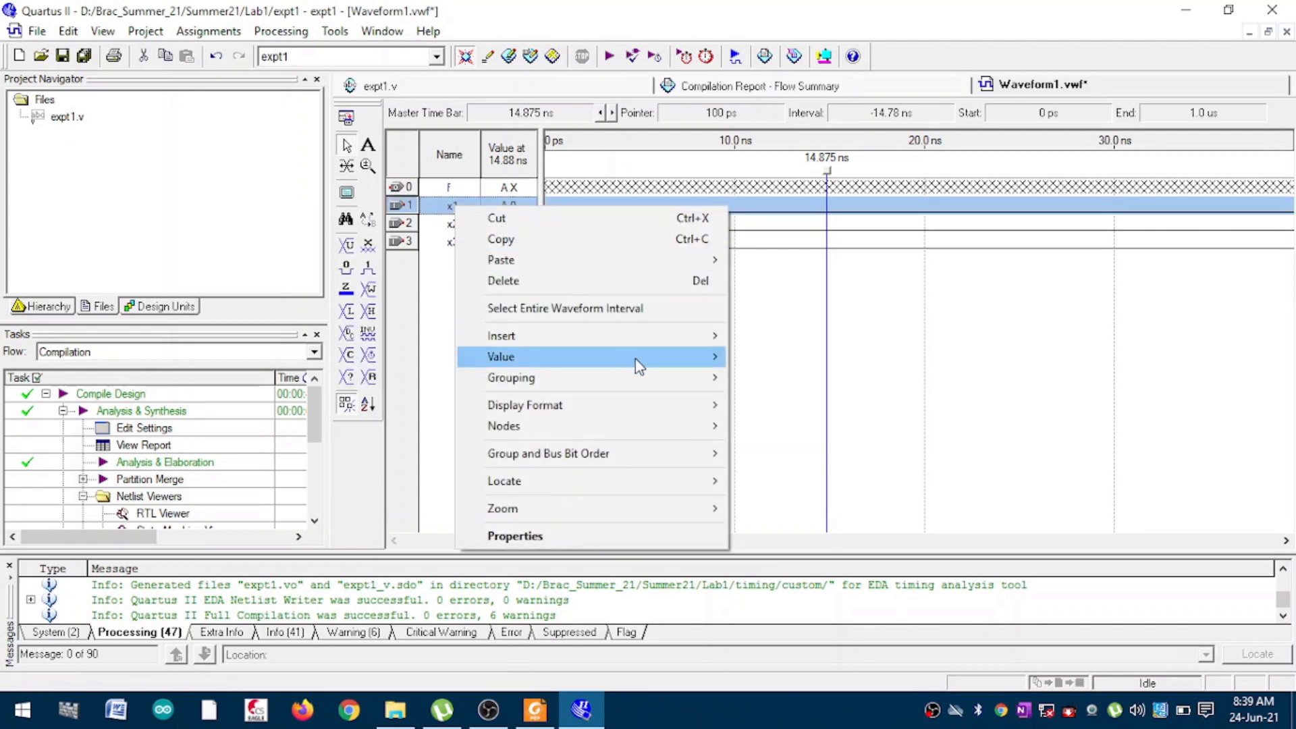
pyautogui.moveTo(641, 365)
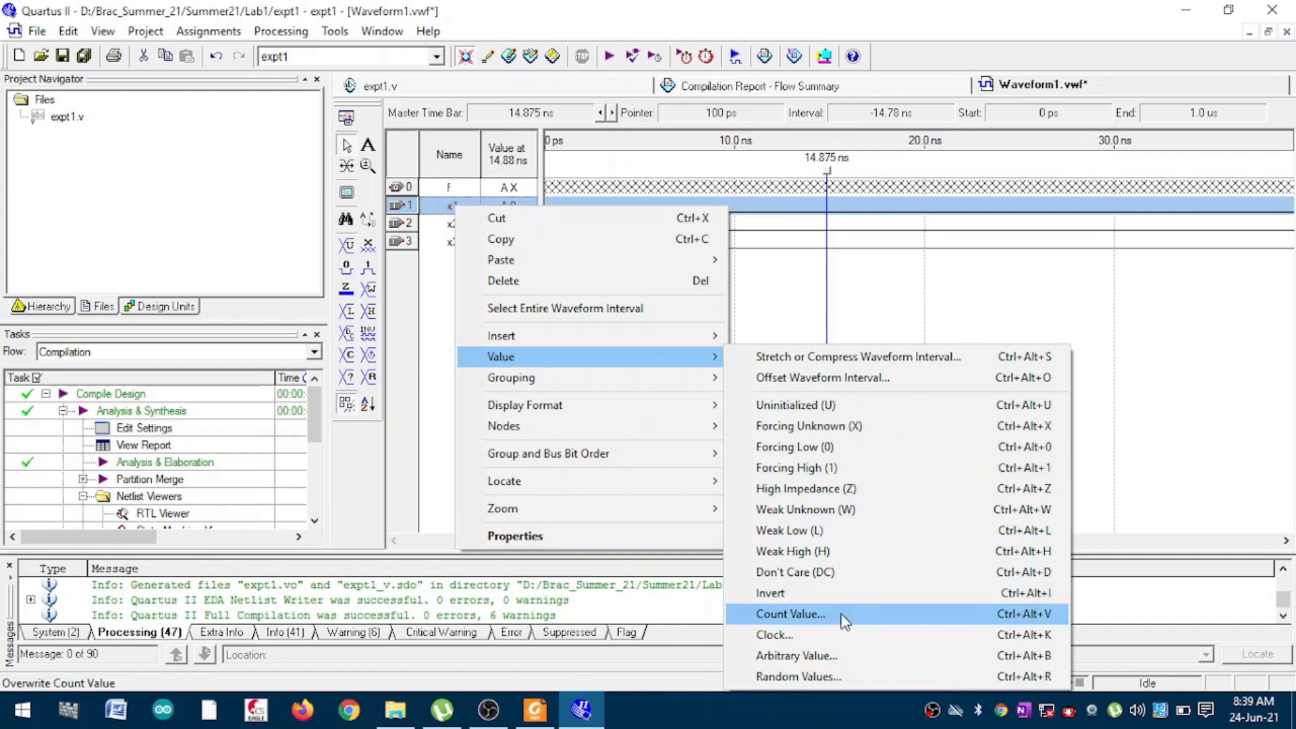
pyautogui.click(843, 635)
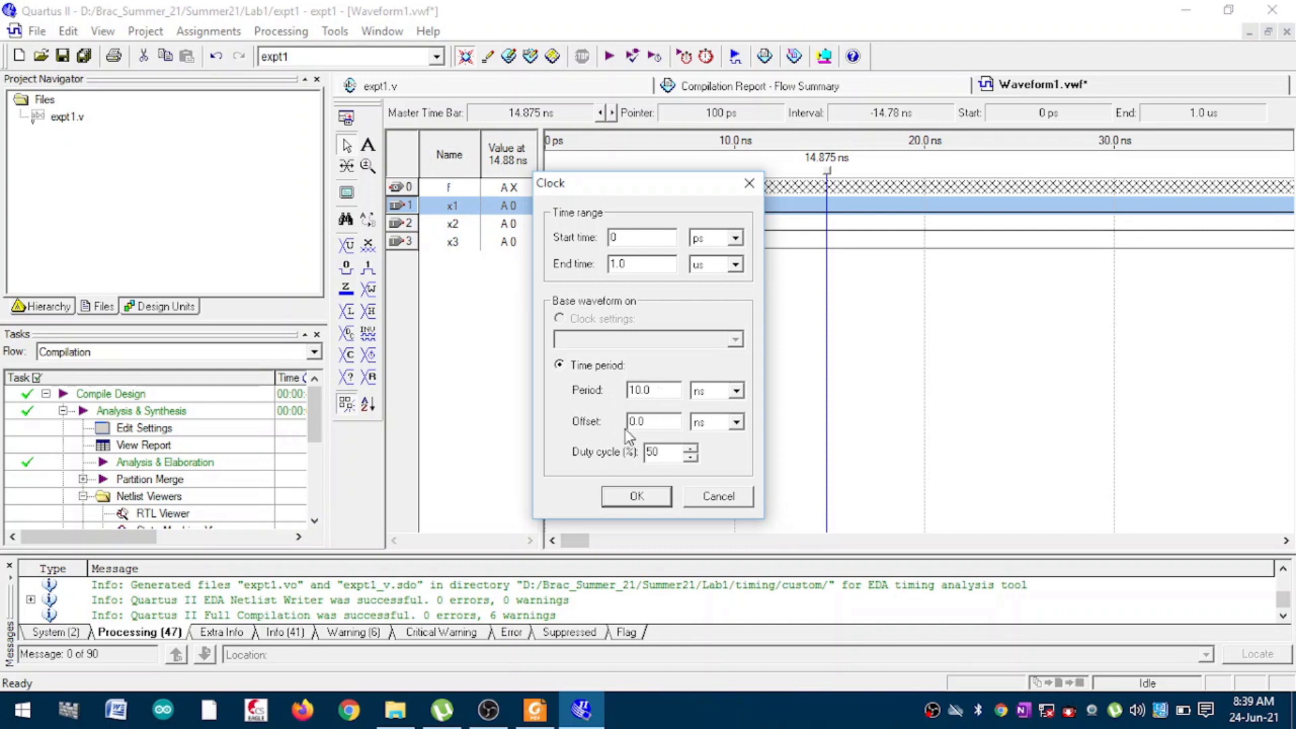
pyautogui.moveTo(655, 390); pyautogui.dragTo(621, 391)
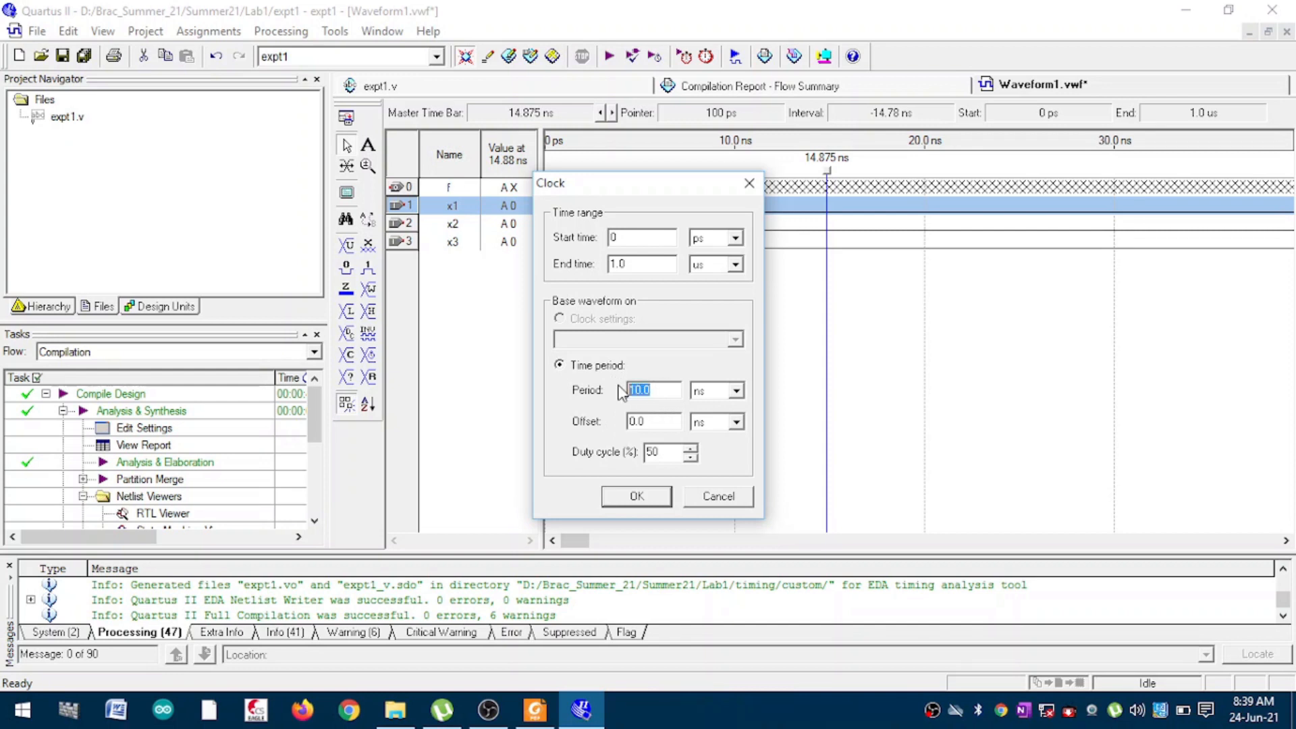
pyautogui.click(649, 494)
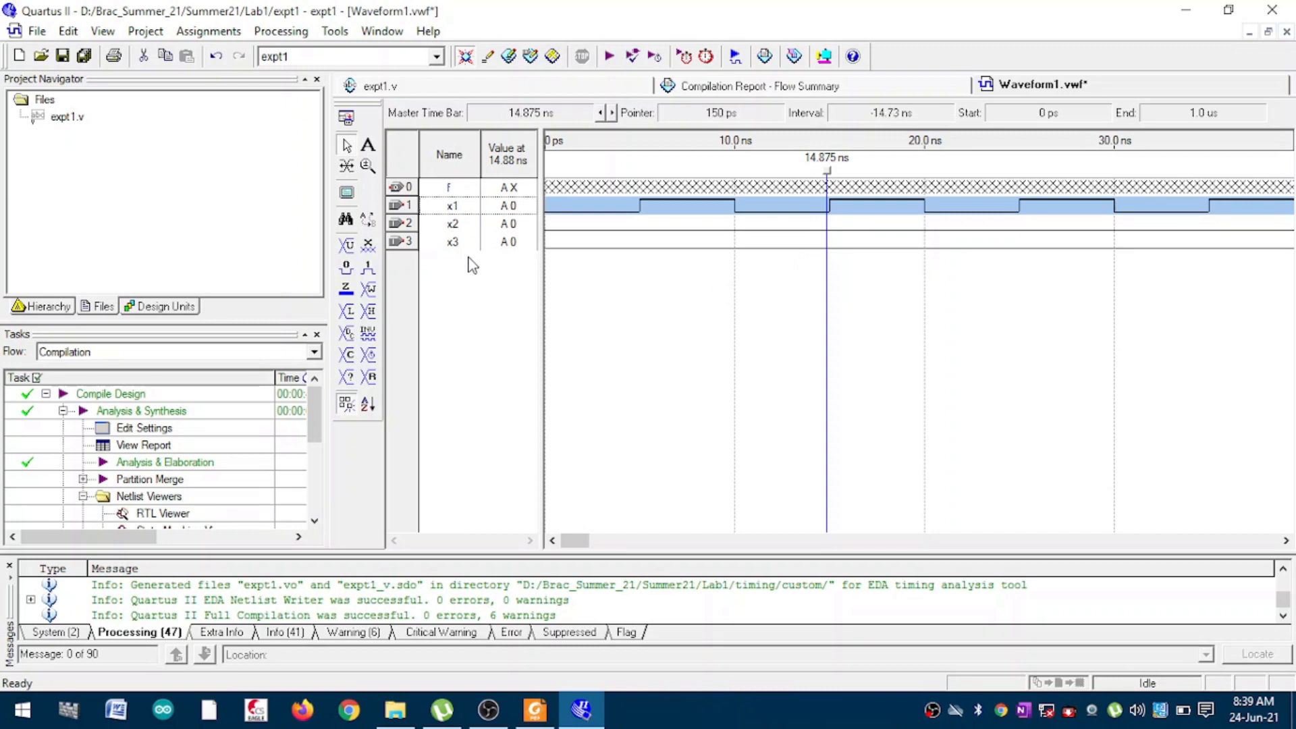
# Step: Assign a clock waveform to input x2 and set its period to 20 ns
pyautogui.click(461, 226)
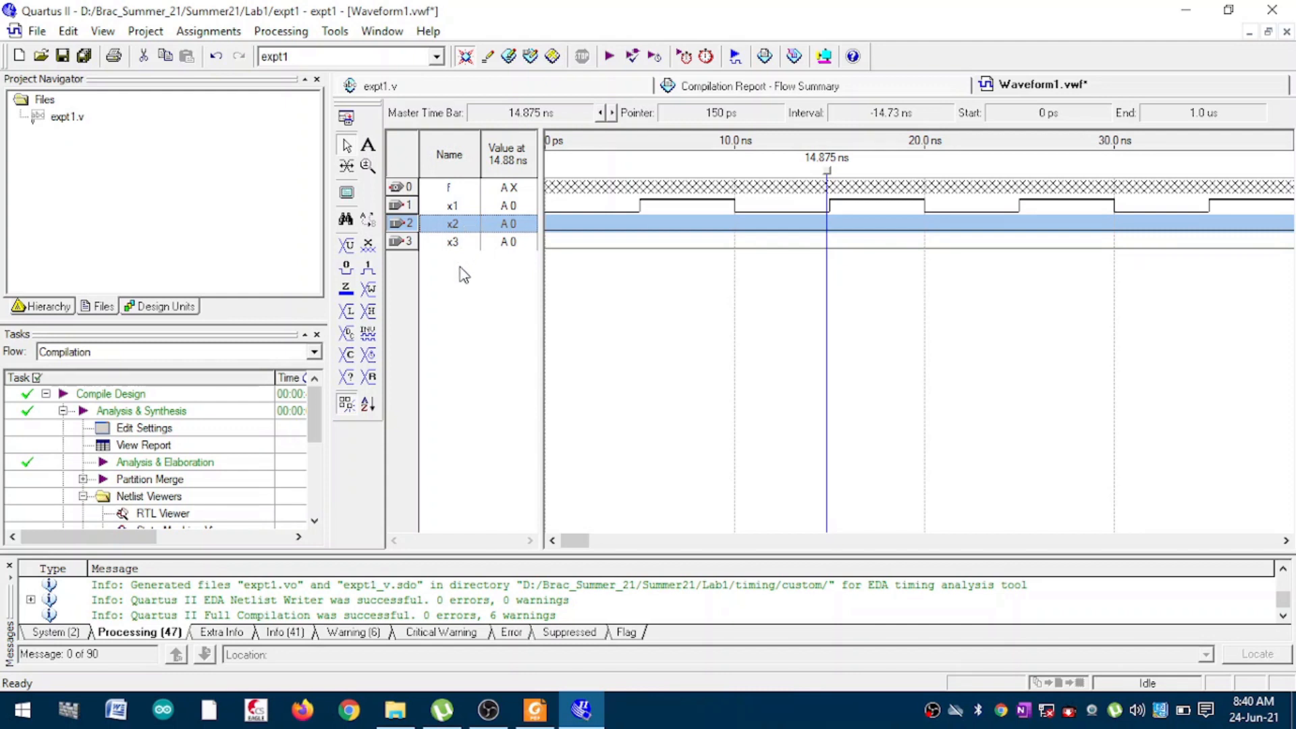
pyautogui.click(456, 248)
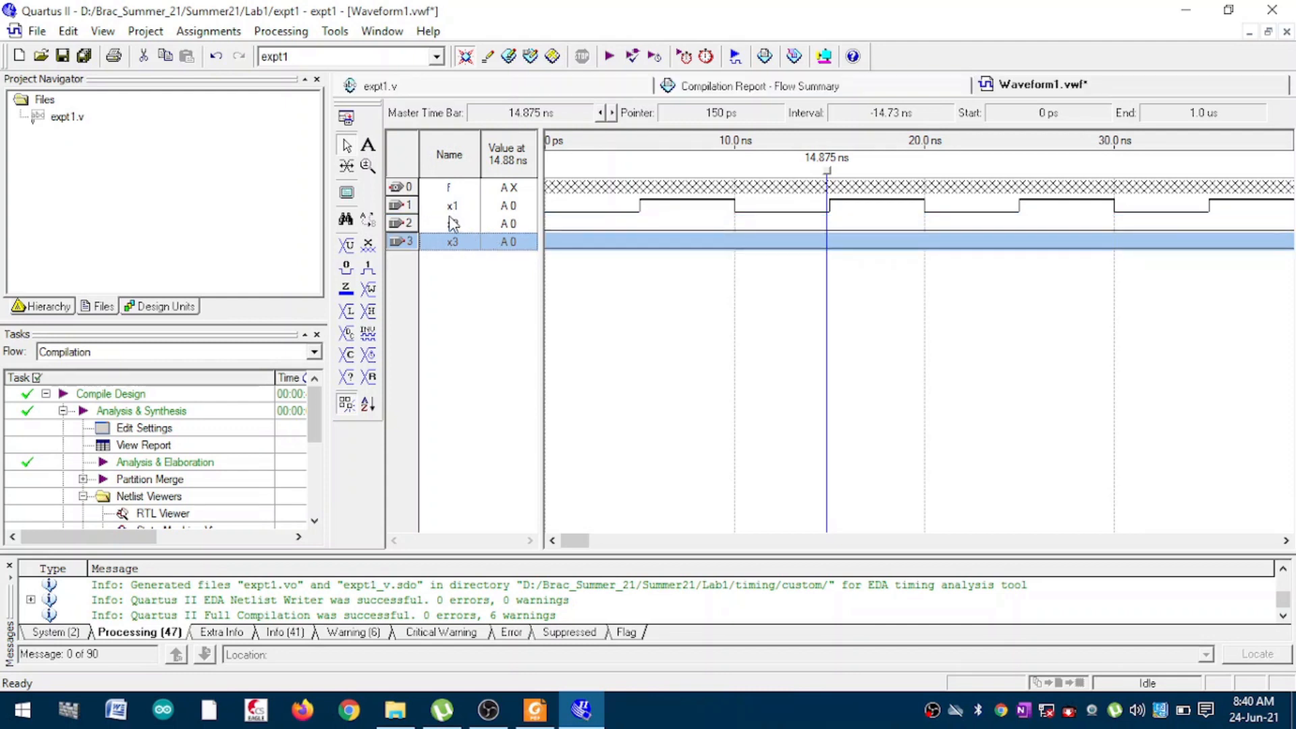
pyautogui.click(460, 225)
pyautogui.rightClick(461, 225)
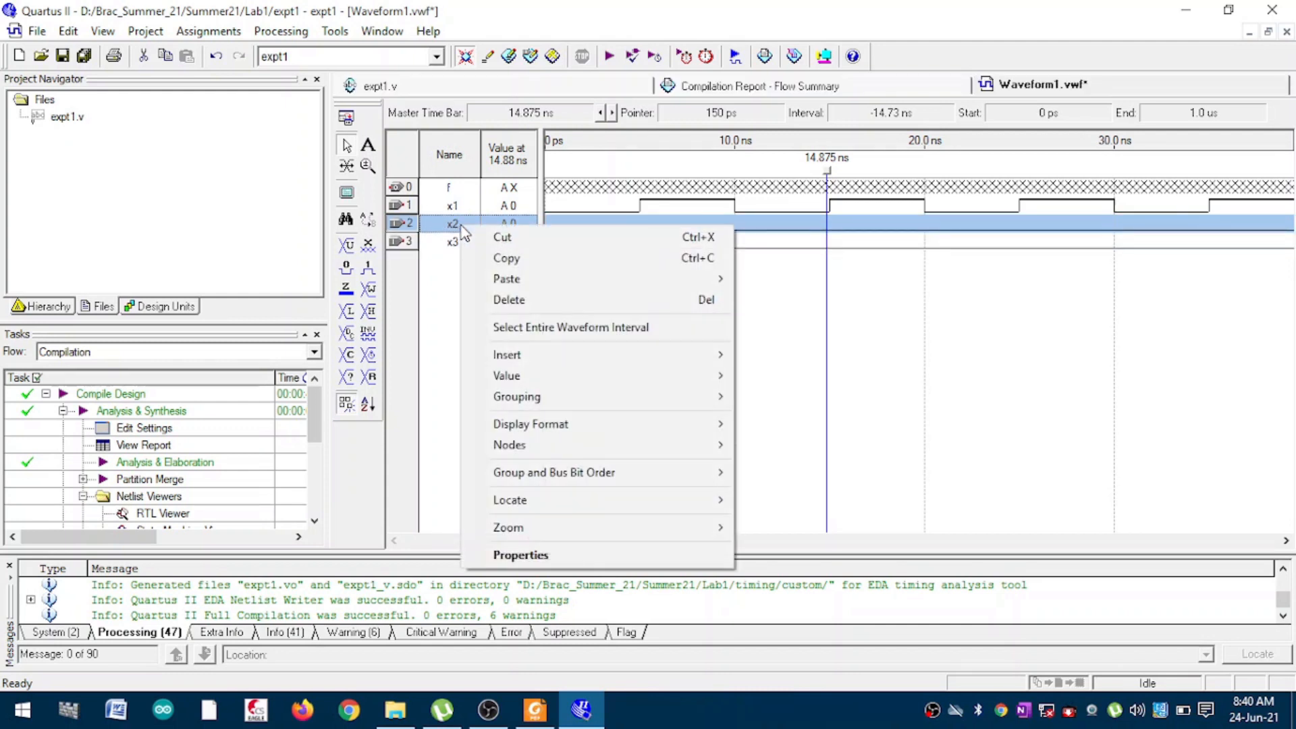
pyautogui.moveTo(678, 390)
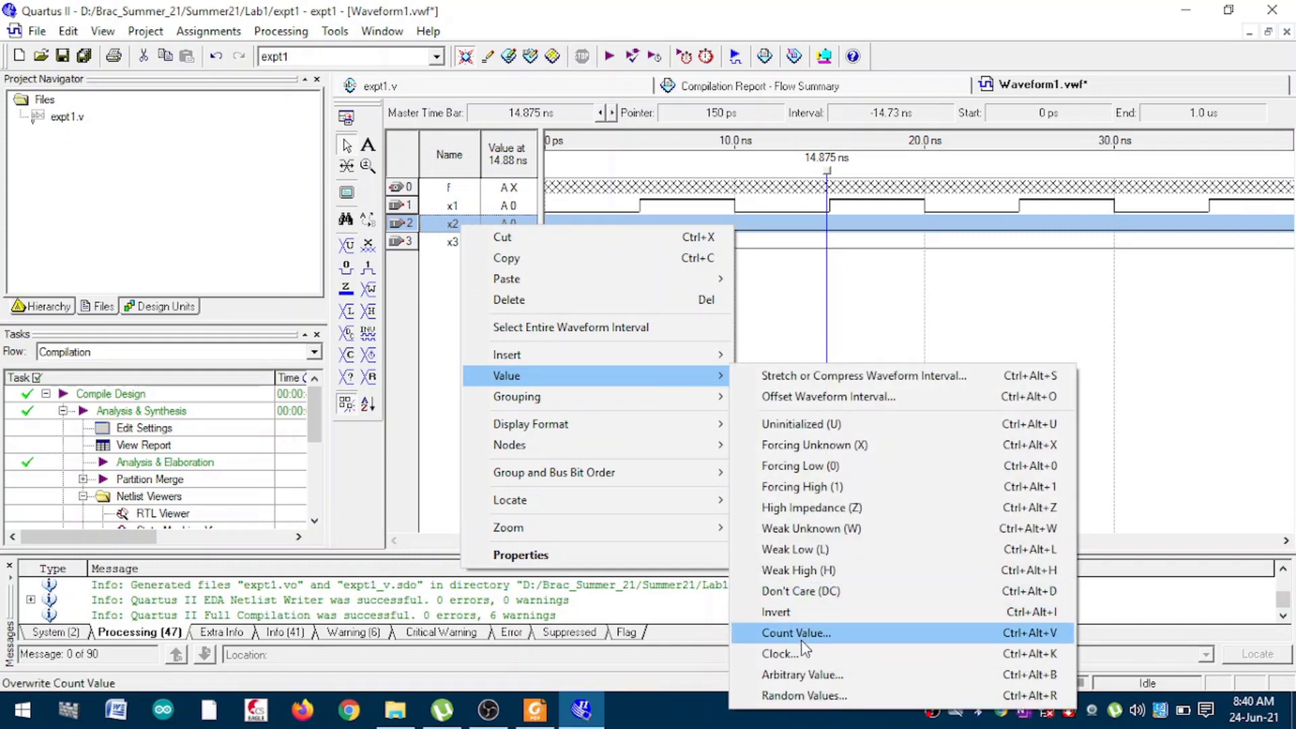
pyautogui.click(801, 659)
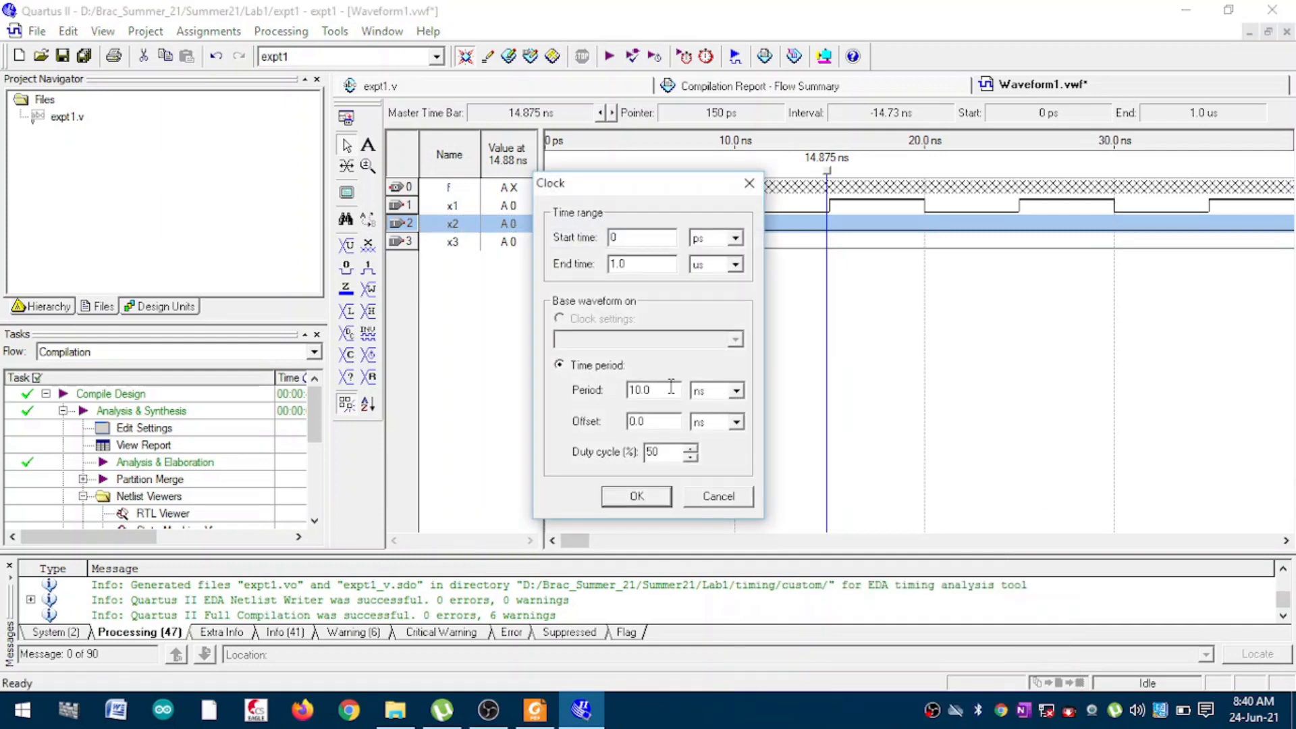
pyautogui.click(666, 388)
pyautogui.press('BackSpace')
pyautogui.press('BackSpace')
pyautogui.write('20')
pyautogui.press('Return')
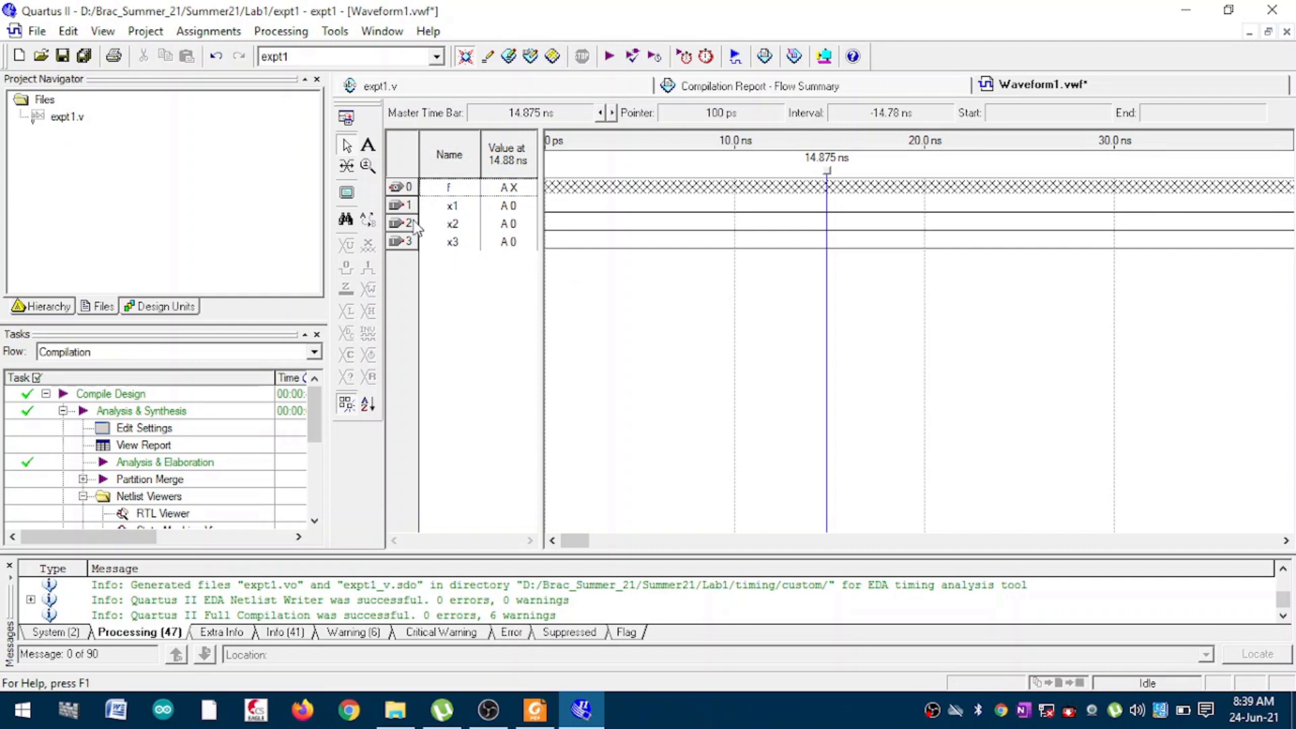
# Step: Apply a clock value to input x1 with a period of 10.0 ns, zero offset and 50% duty cycle
pyautogui.rightClick(454, 205)
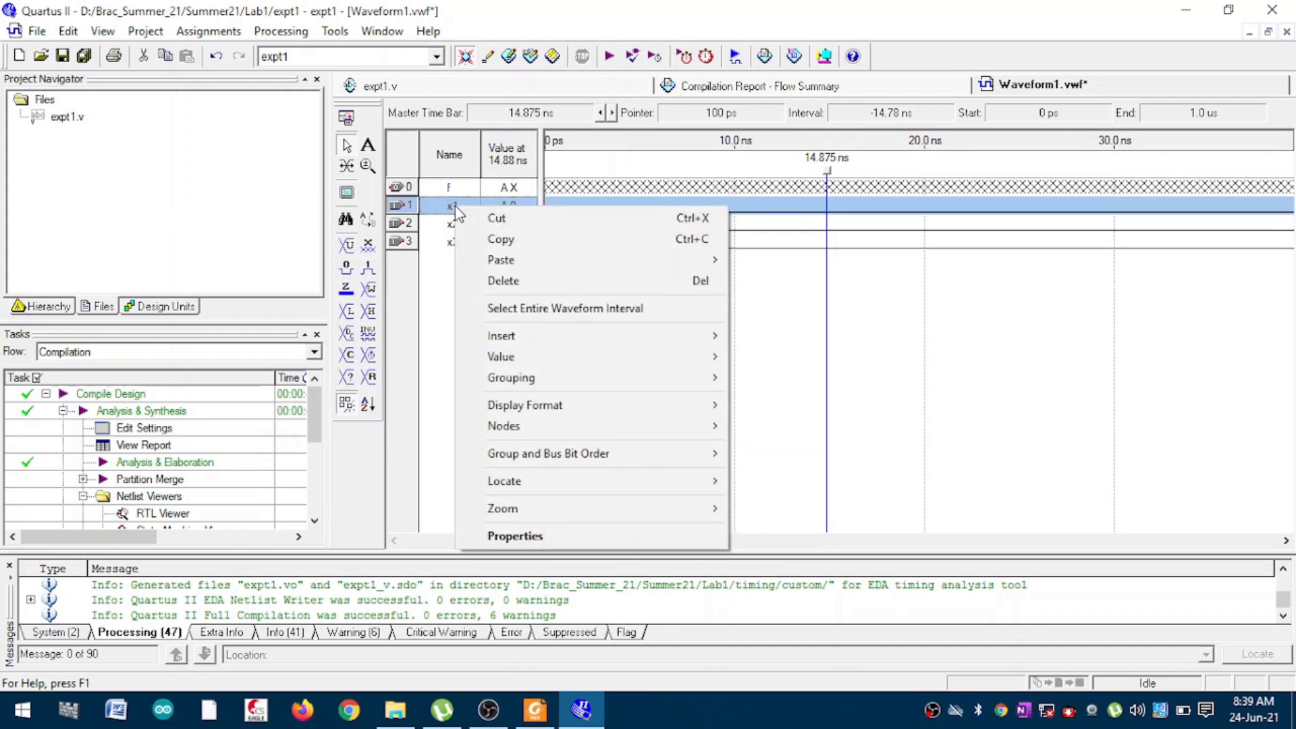
pyautogui.moveTo(653, 361)
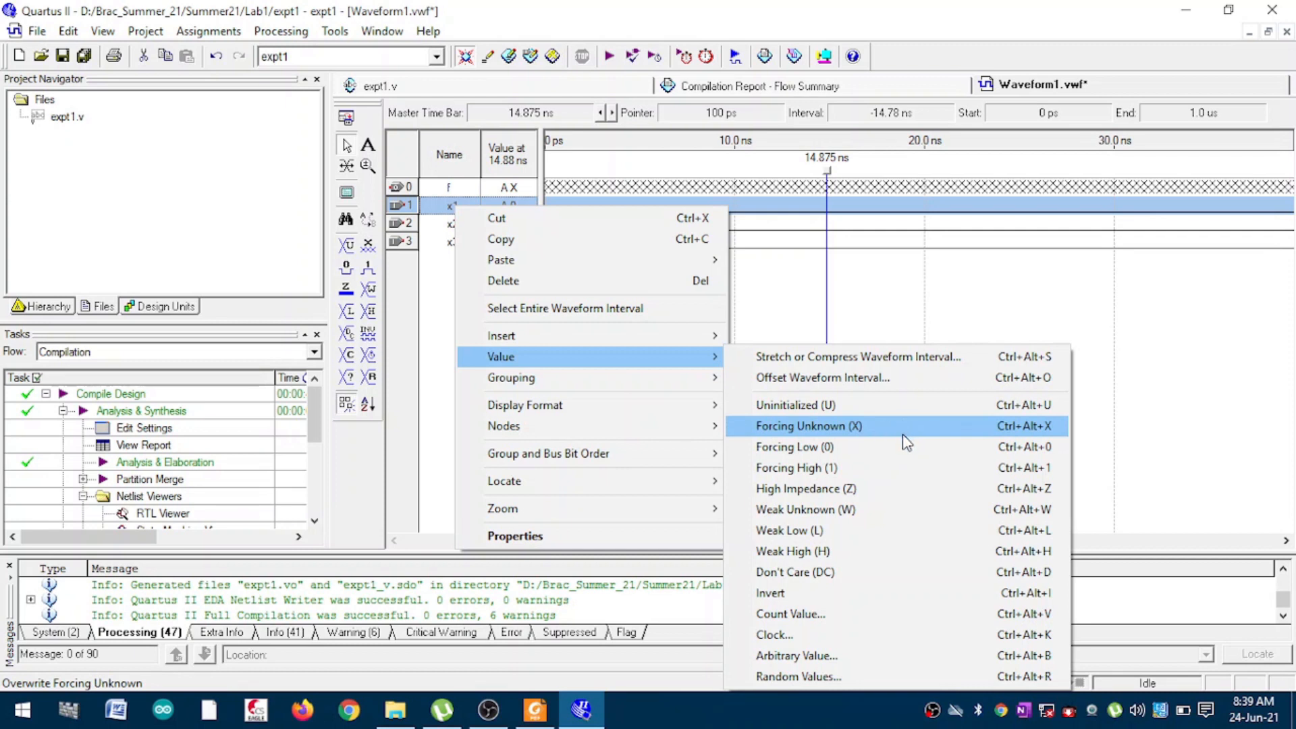
pyautogui.click(837, 636)
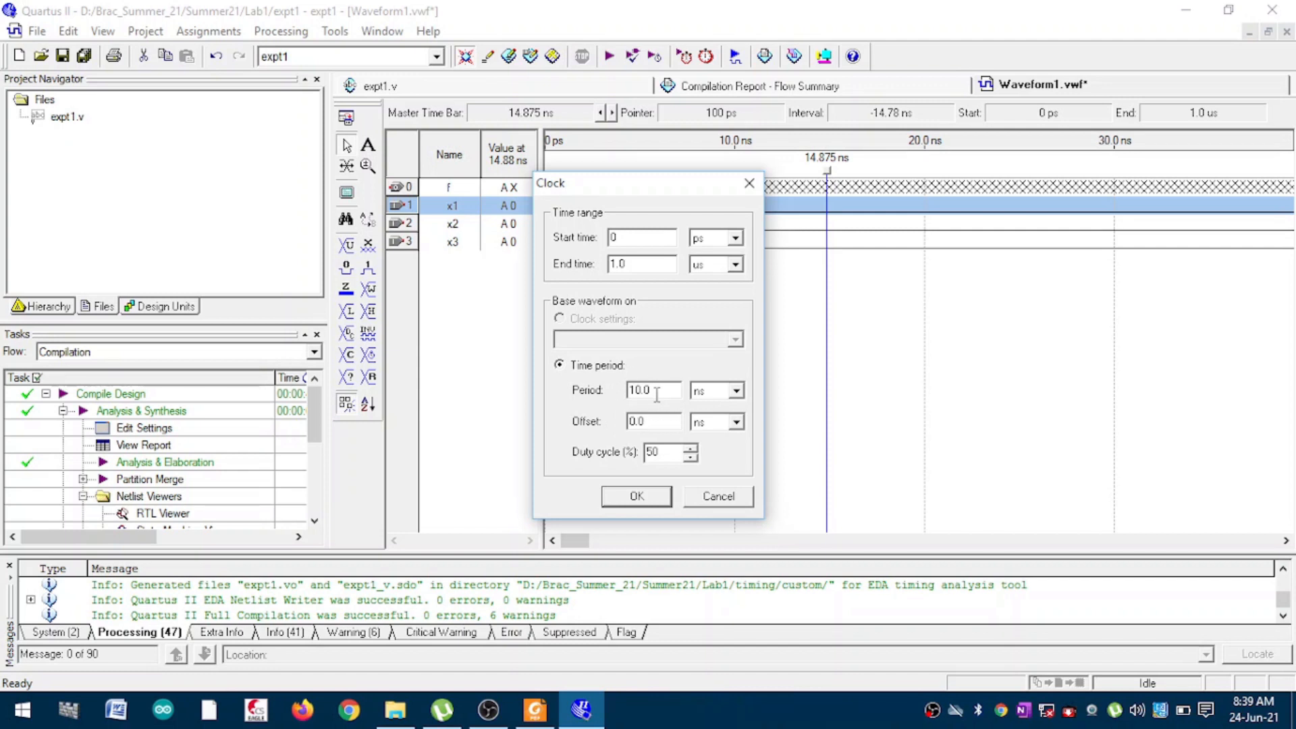
pyautogui.moveTo(654, 389); pyautogui.dragTo(614, 390)
pyautogui.click(652, 502)
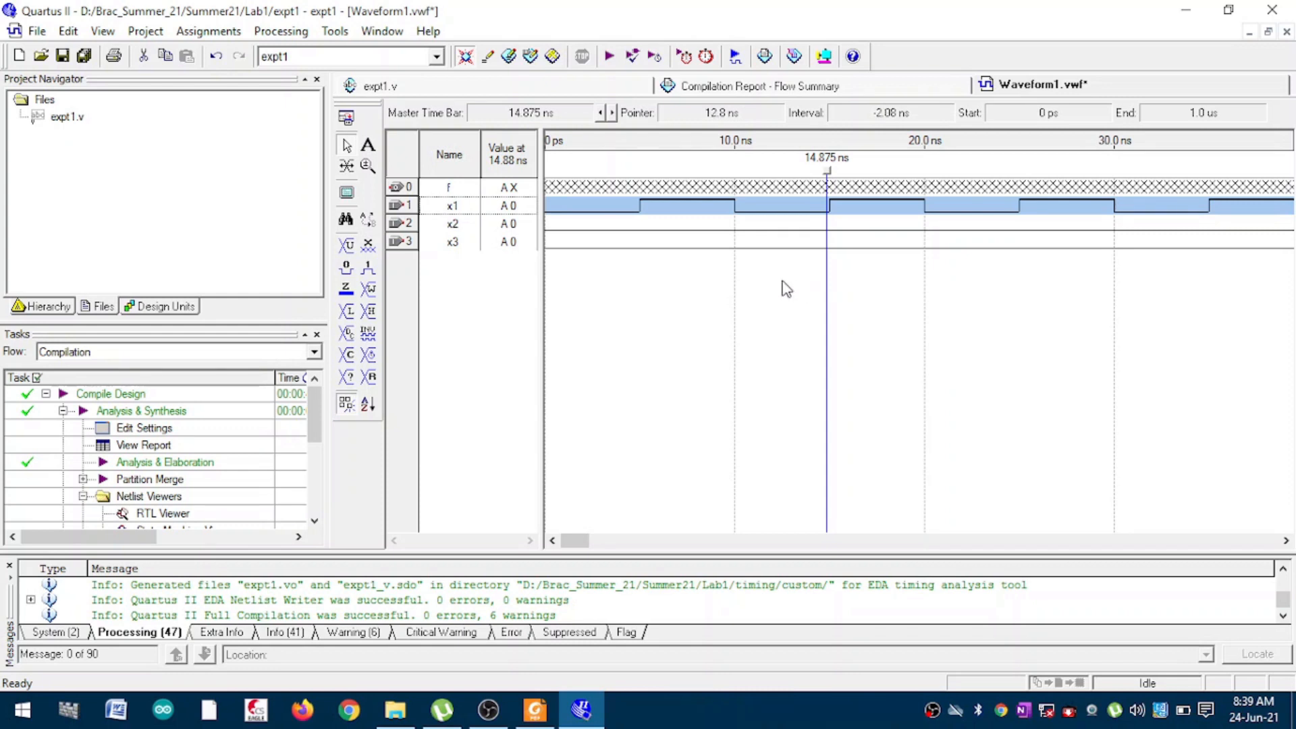
# Step: Apply a clock value to input x2 with a period of 20 ns
pyautogui.click(464, 226)
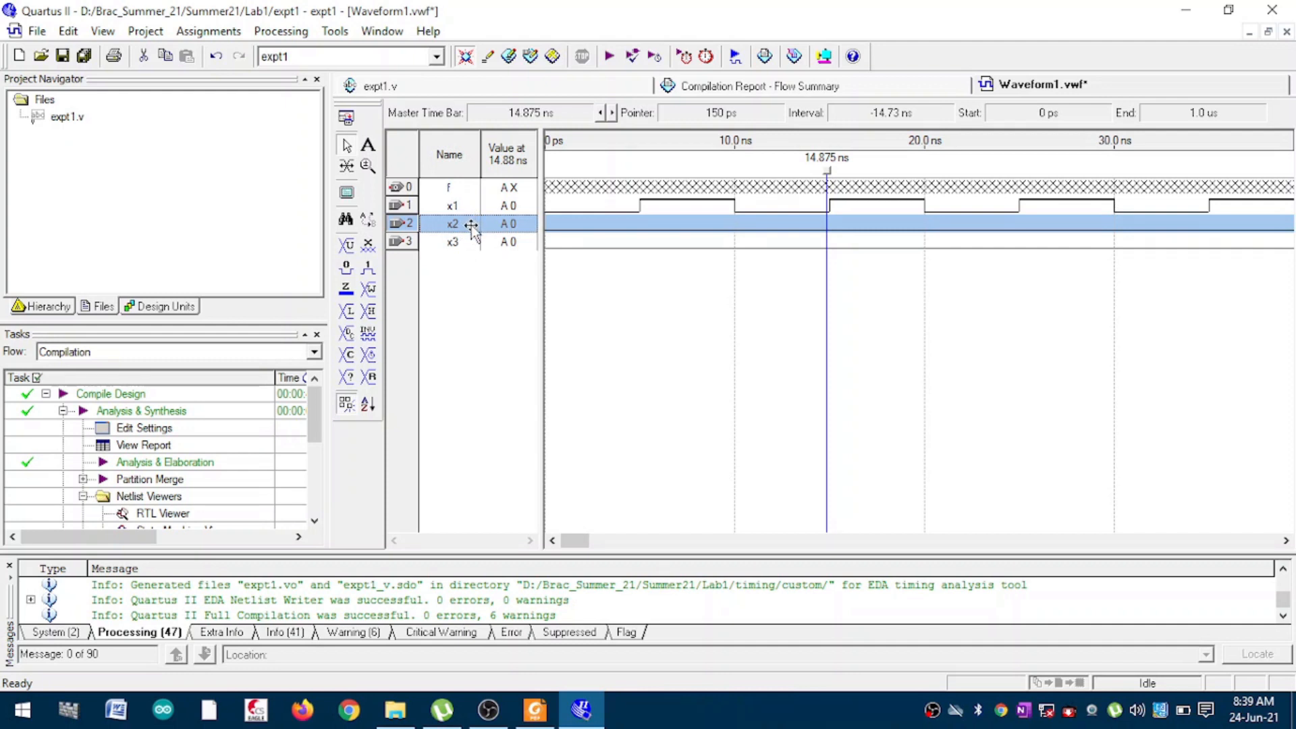
pyautogui.click(456, 247)
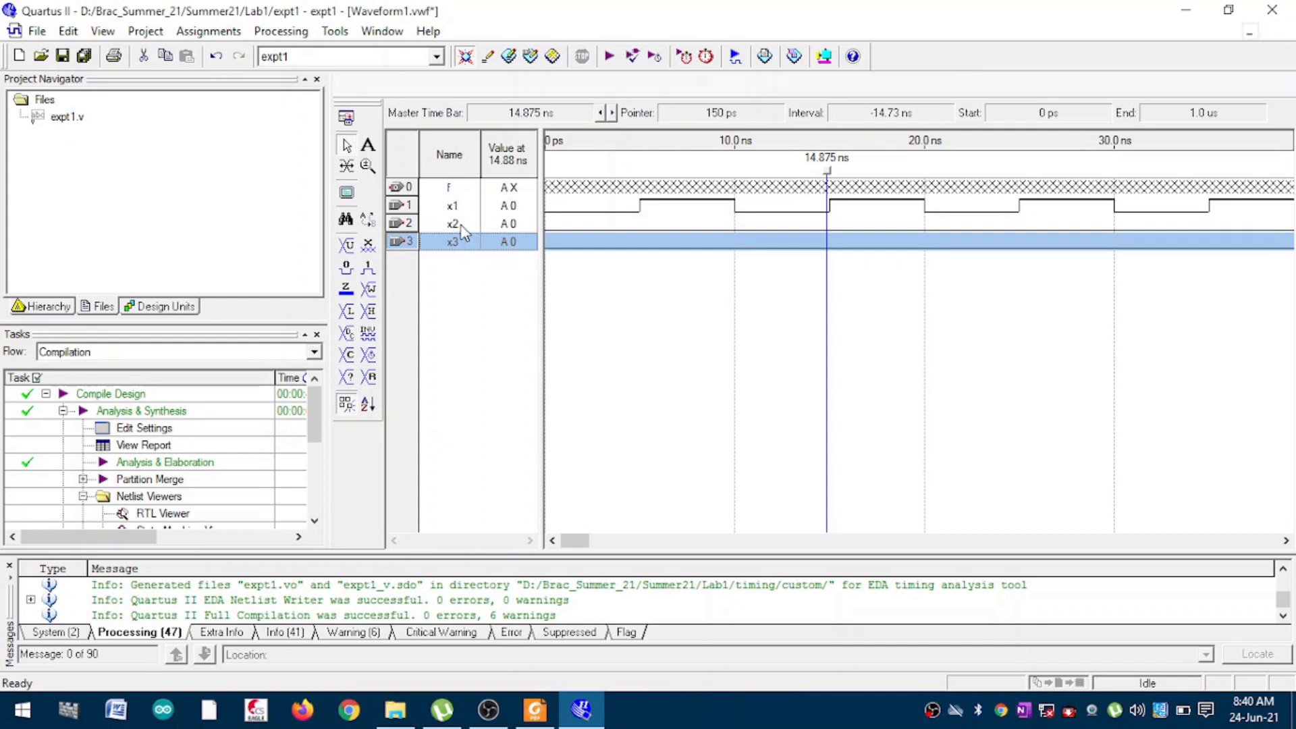
pyautogui.click(461, 224)
pyautogui.rightClick(462, 225)
pyautogui.moveTo(648, 376)
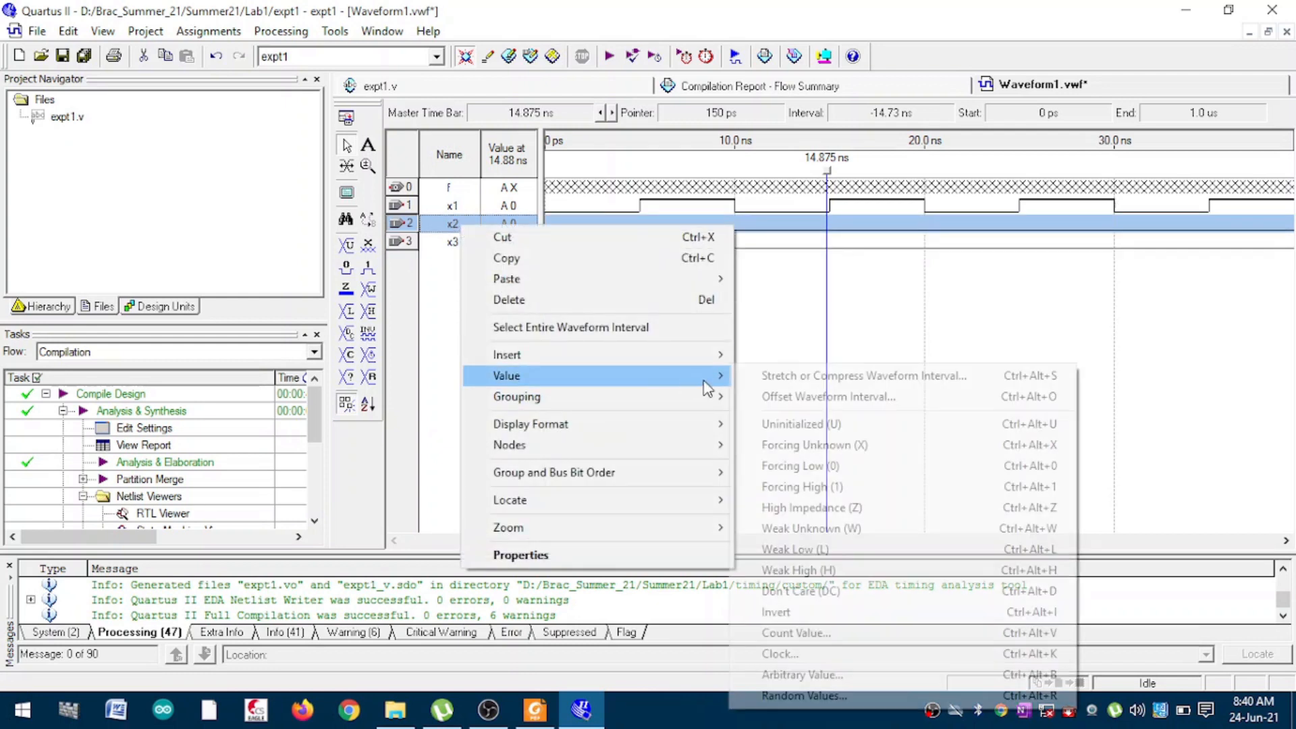
pyautogui.click(800, 653)
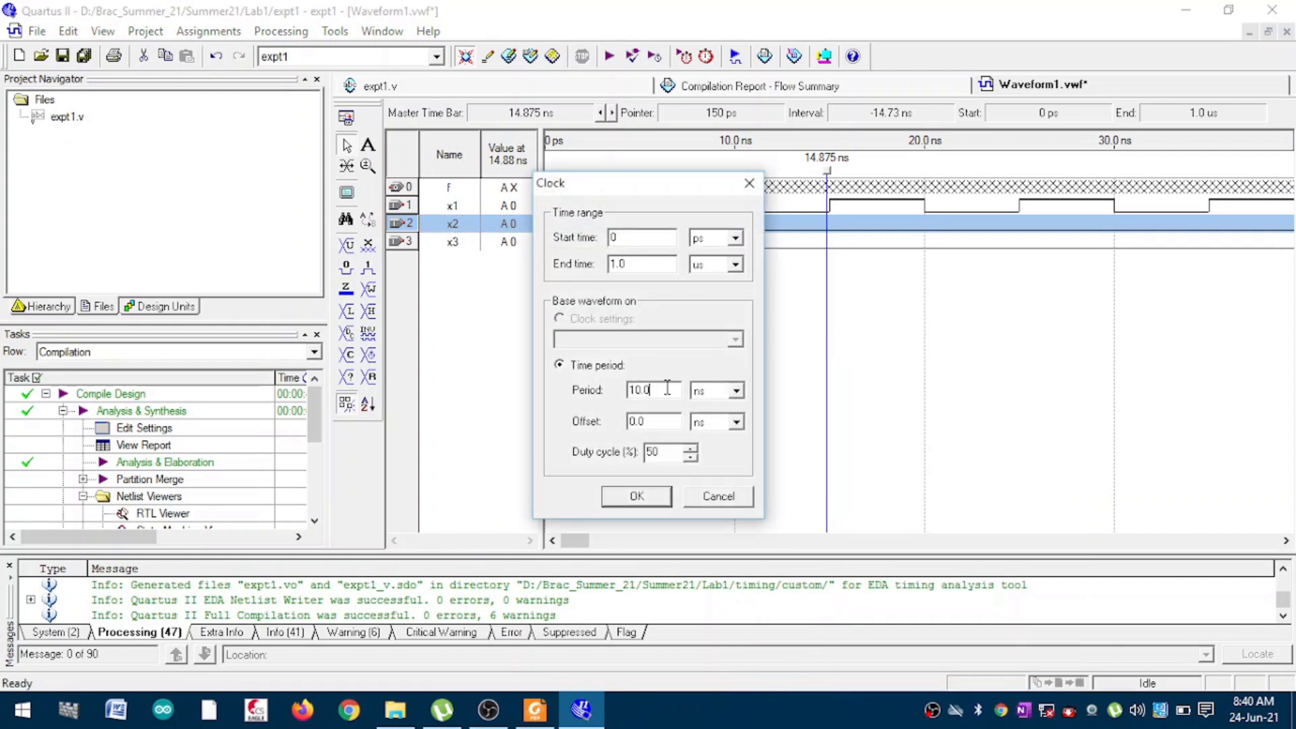
pyautogui.press('BackSpace')
pyautogui.press('BackSpace')
pyautogui.press('BackSpace')
pyautogui.press('BackSpace')
pyautogui.write('20')
pyautogui.press('Return')
# Step: Apply a clock value to input x3 with a period of 40 ns
pyautogui.rightClick(502, 243)
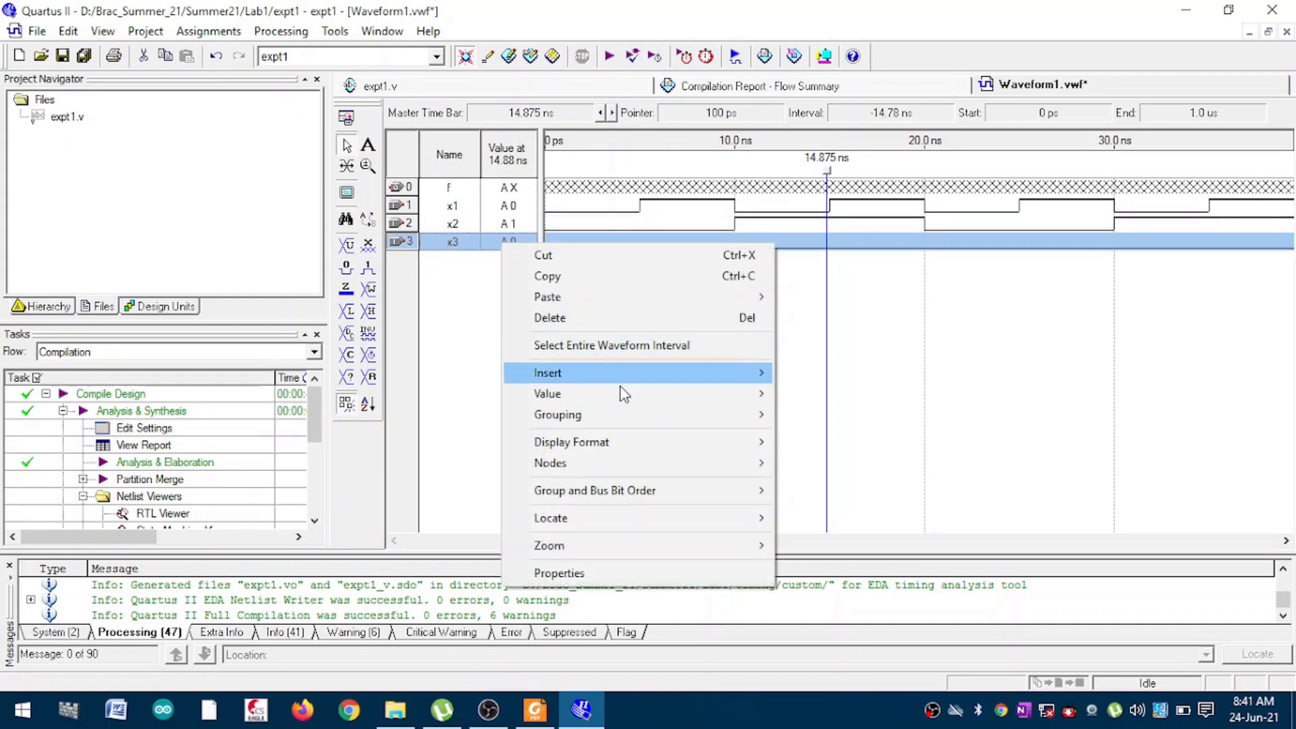
pyautogui.moveTo(651, 419)
pyautogui.moveTo(725, 397)
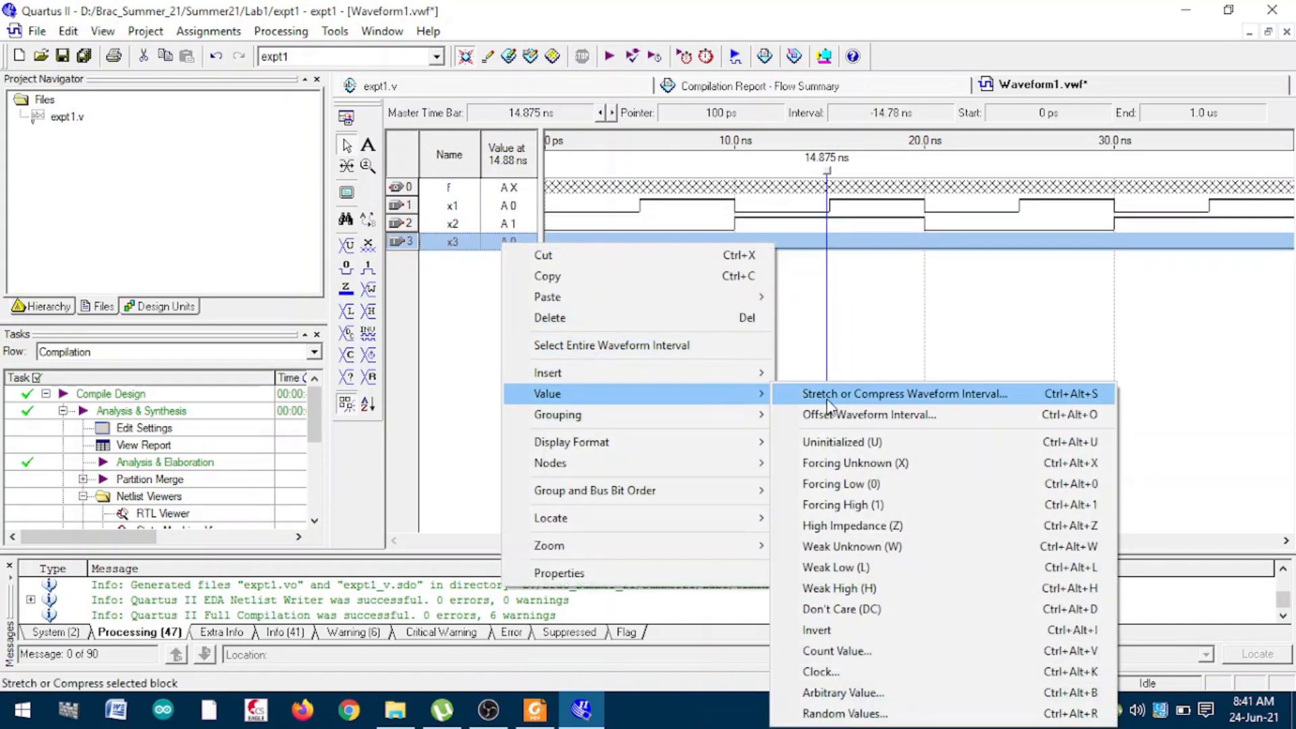
pyautogui.click(837, 671)
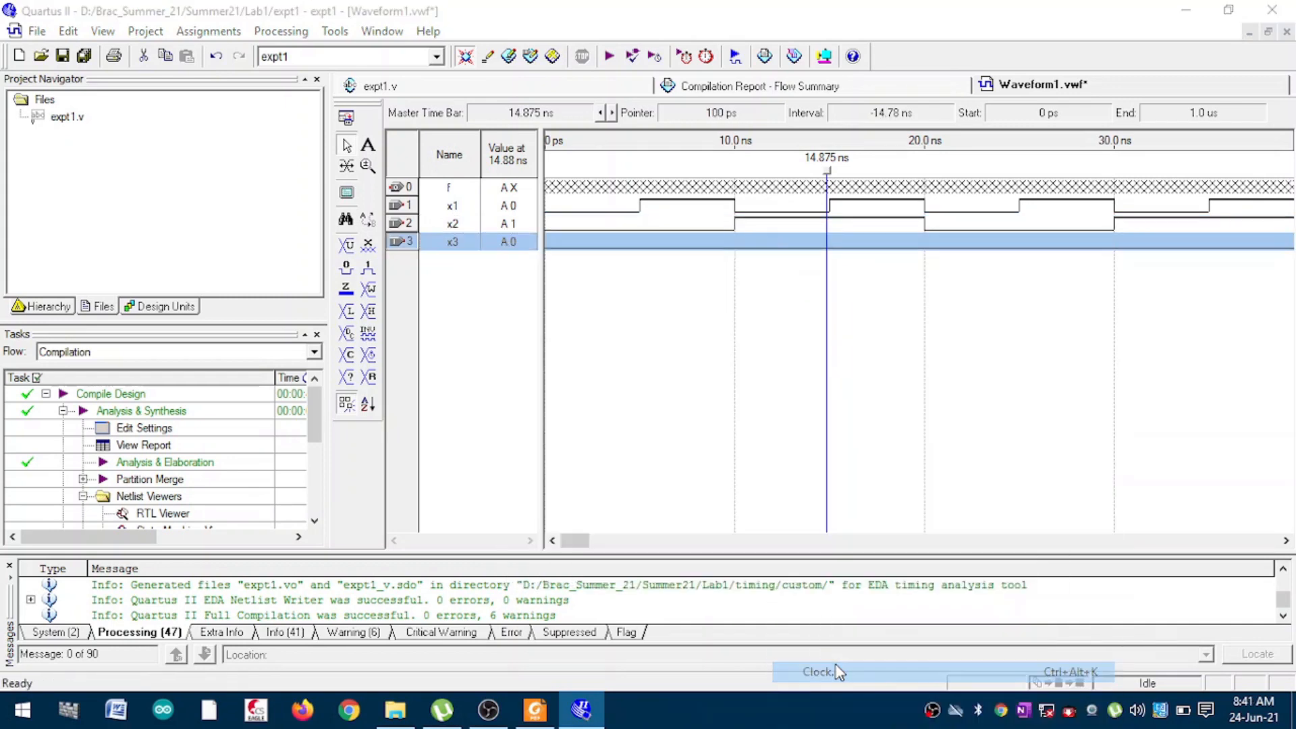
pyautogui.doubleClick(645, 391)
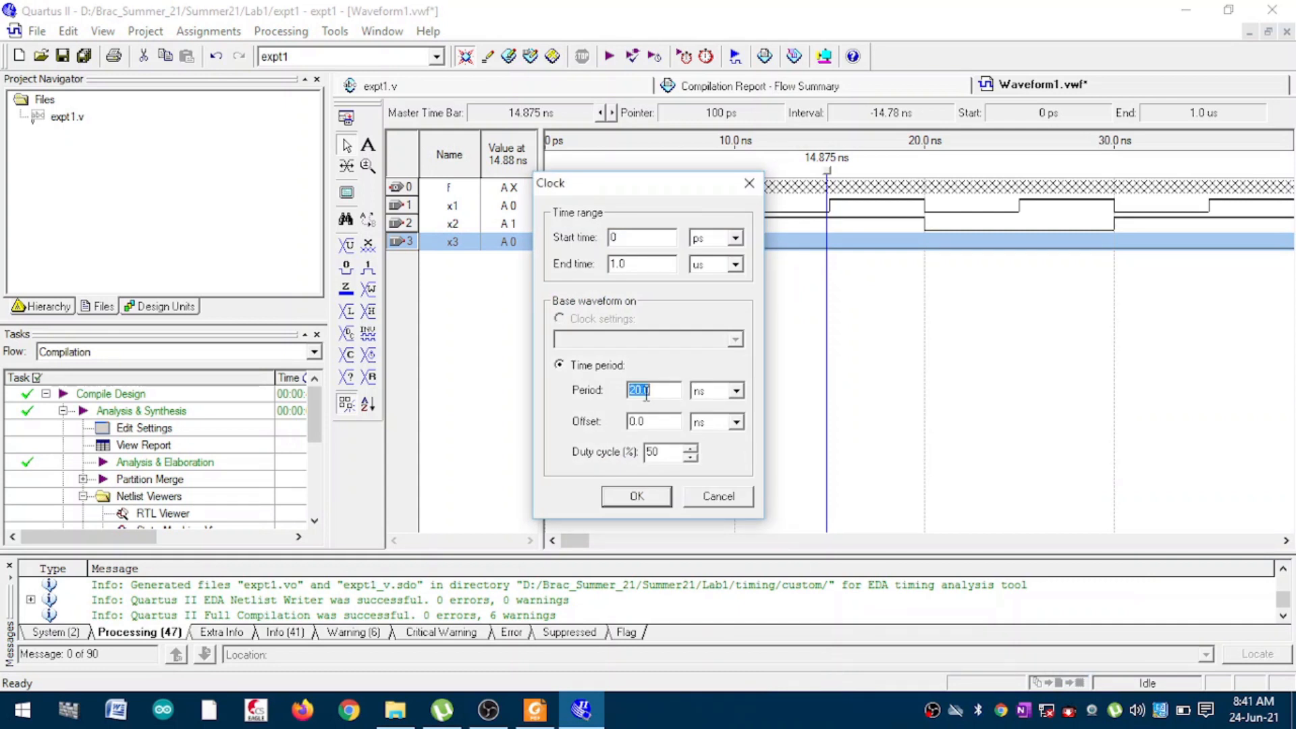
pyautogui.write('40')
pyautogui.press('Return')
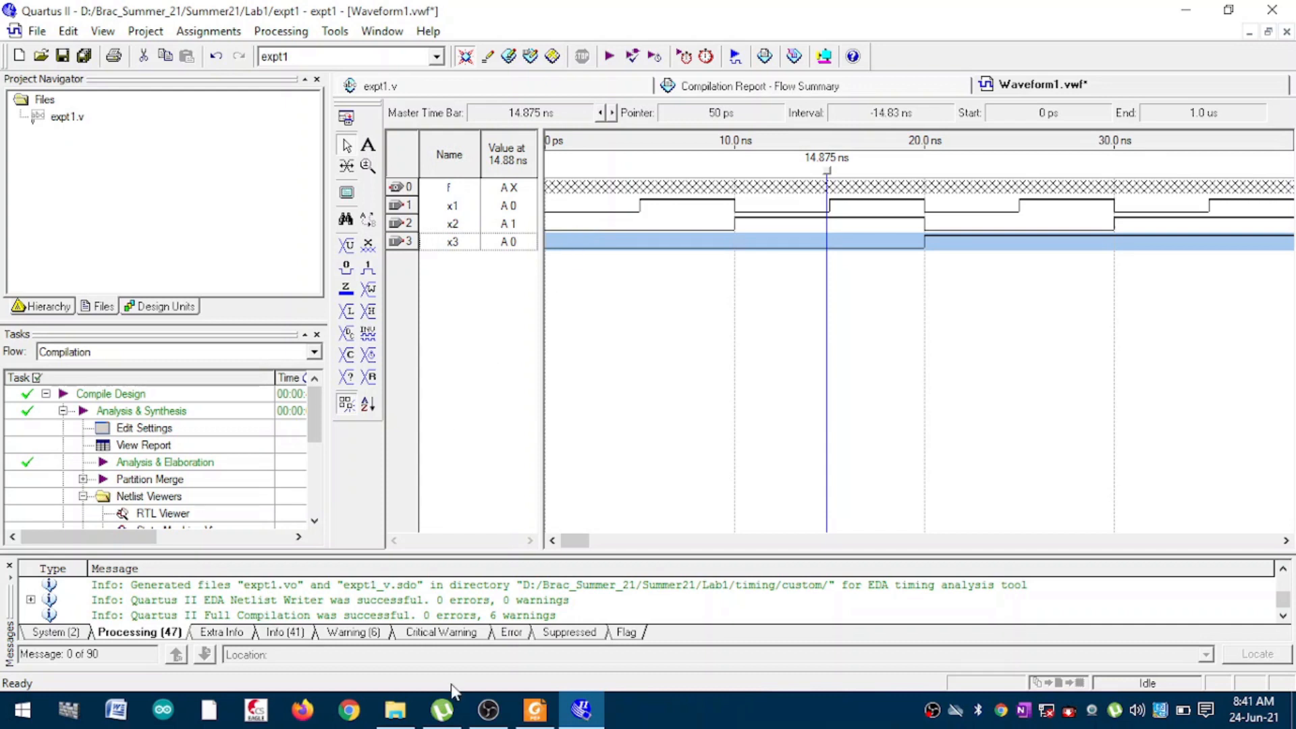
# Step: Switch to Verilog Expt 1.pdf in Foxit Reader to consult the truth table of Example 1
pyautogui.click(534, 709)
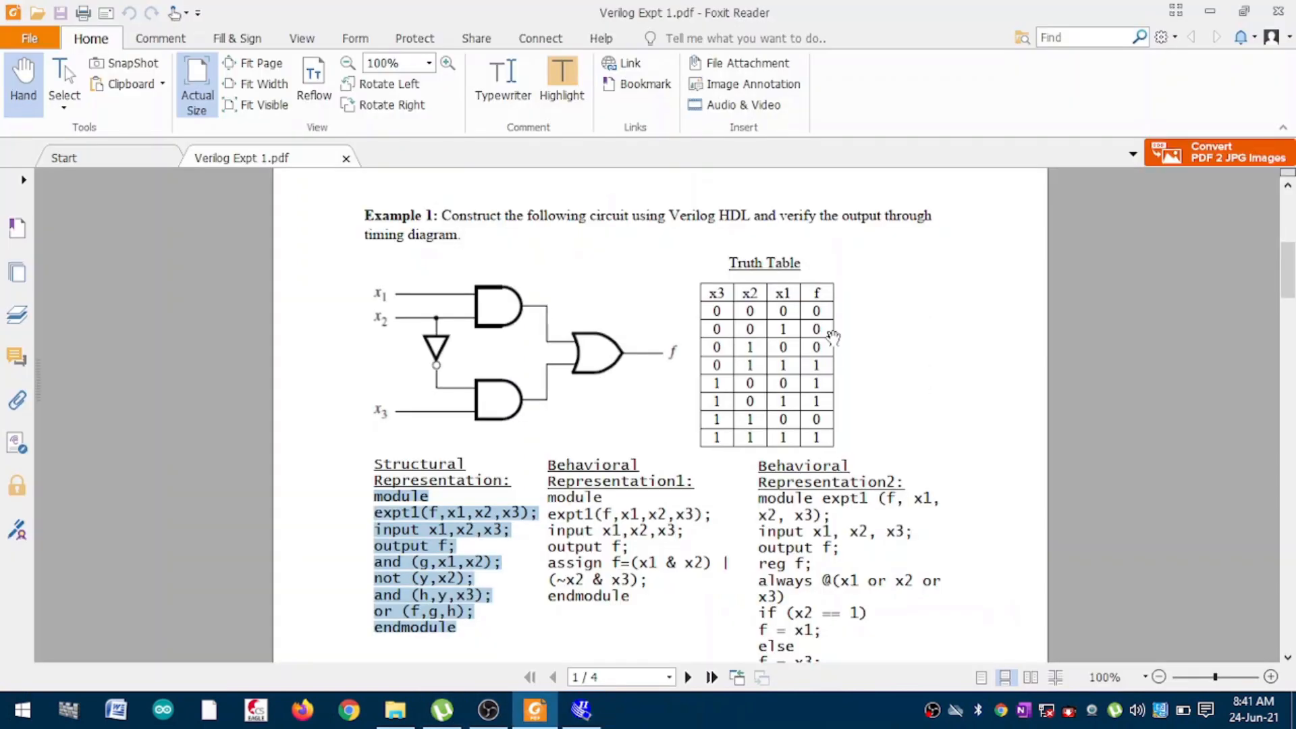